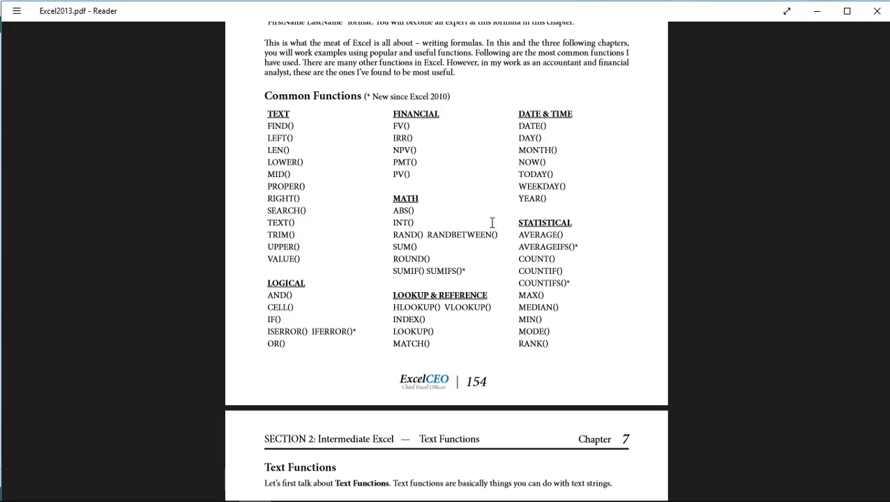
Step: Switch to Excel and open the Employees workbook from C:\ExcelCEO\Excel 2013\Chapter7
key(alt+Tab)
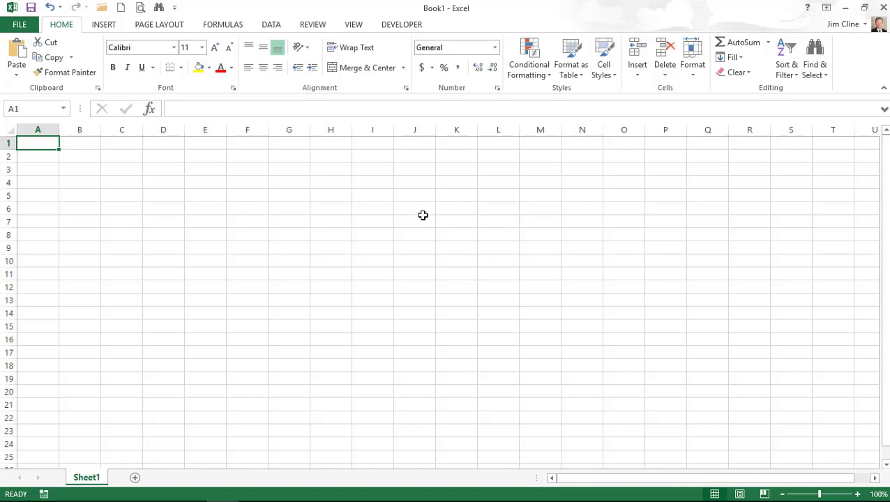
click(103, 8)
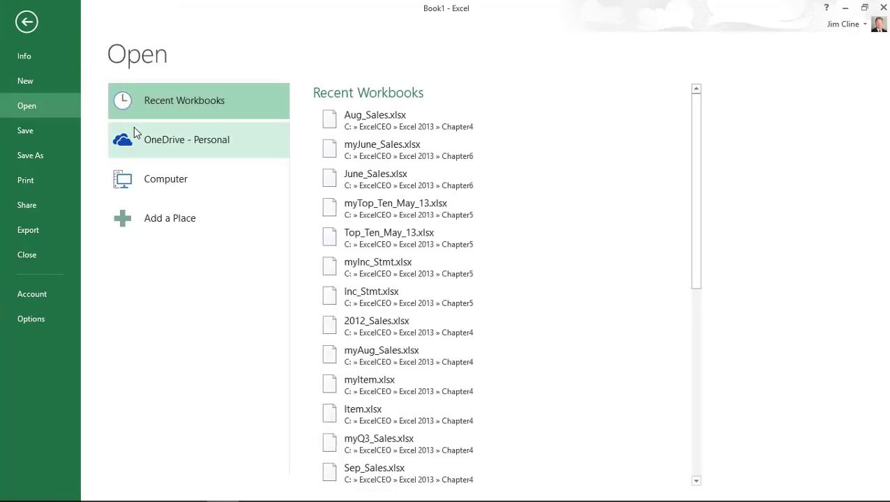
click(171, 179)
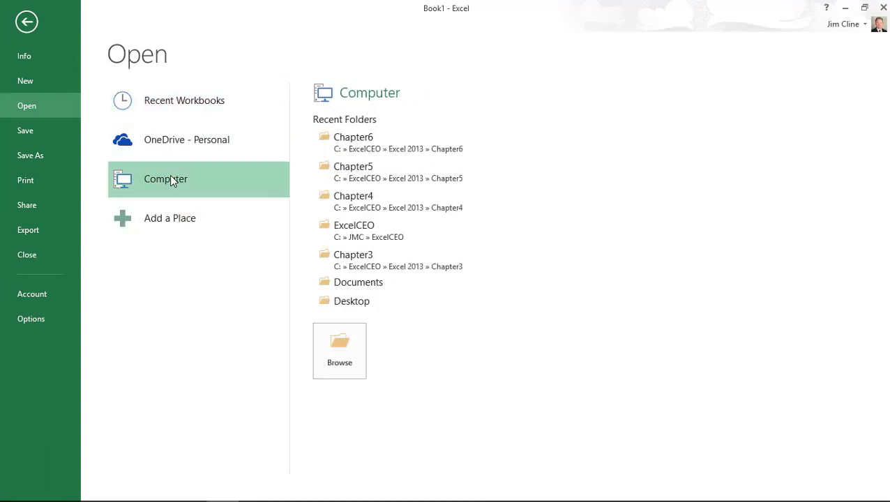
click(339, 351)
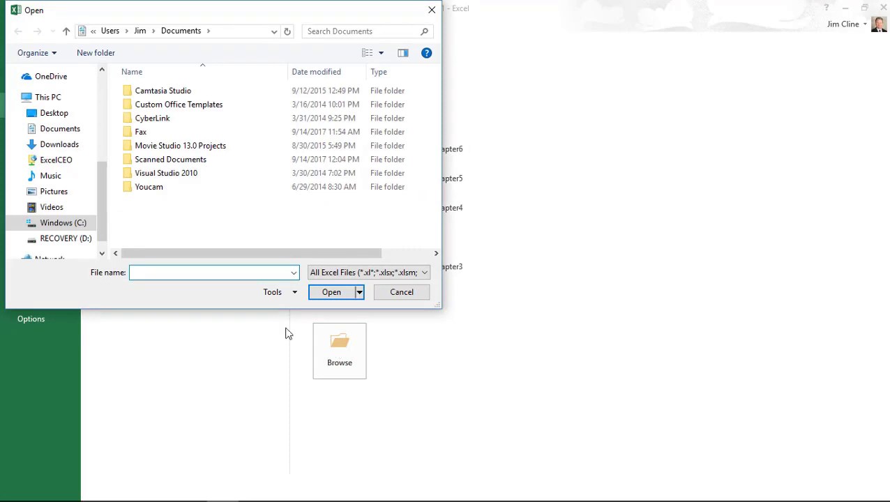
click(76, 223)
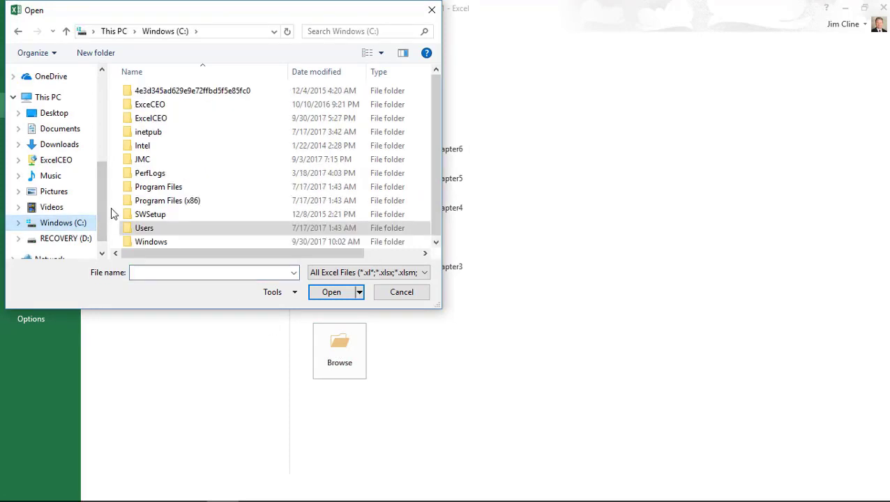
click(148, 122)
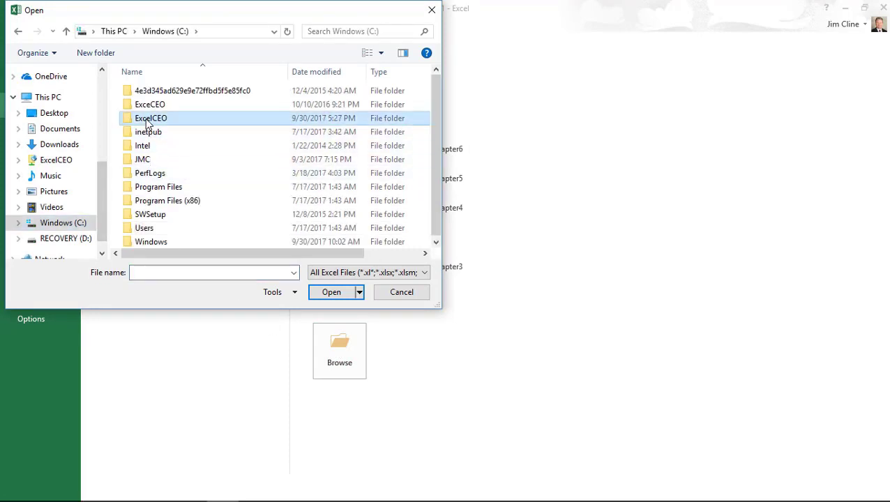
double_click(148, 122)
double_click(150, 95)
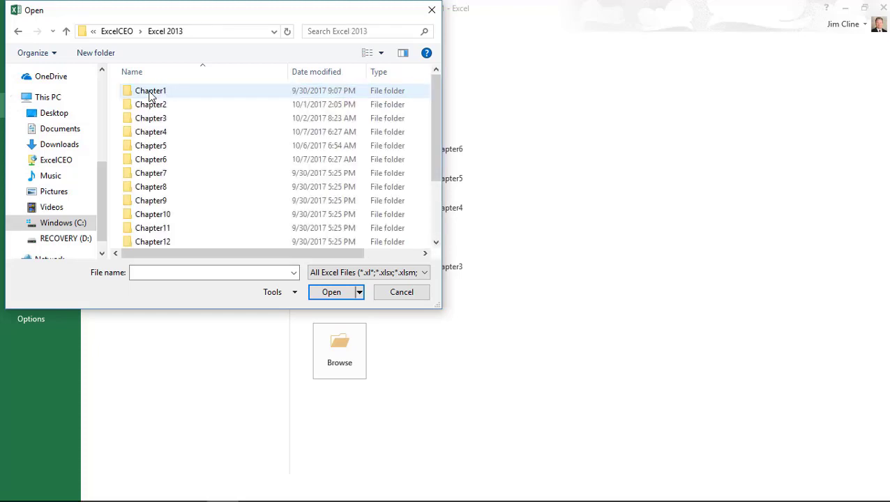
double_click(160, 178)
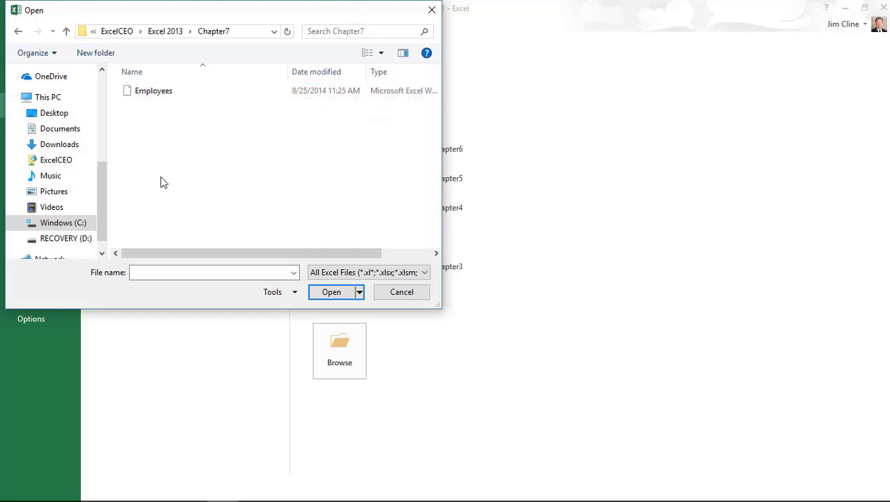
double_click(157, 95)
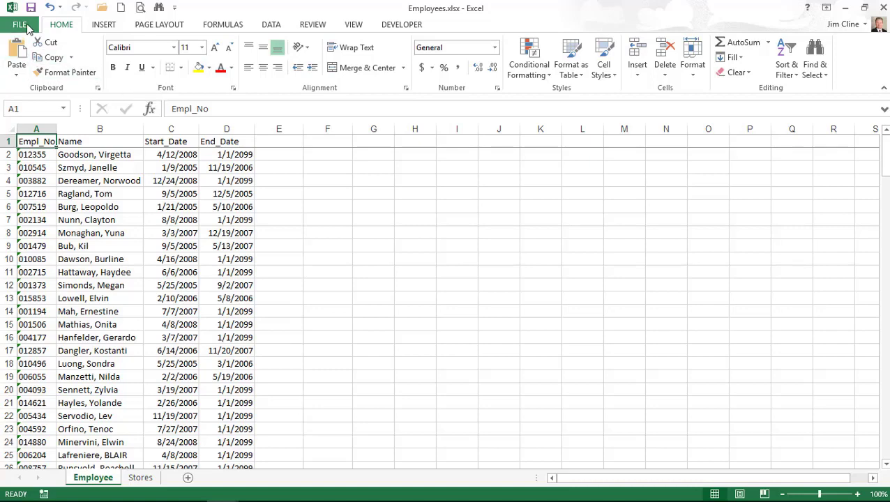
Step: Save a copy of the workbook as myEmployees in the current Chapter7 folder
click(20, 25)
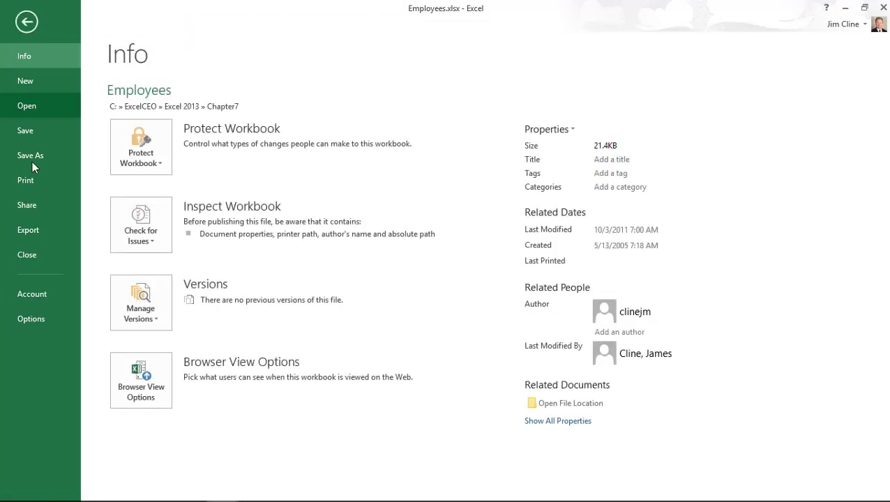
click(36, 158)
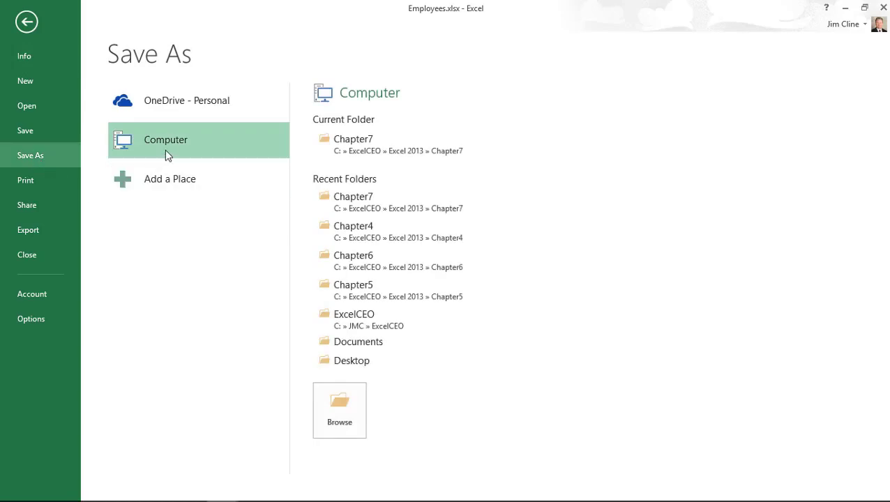
click(344, 139)
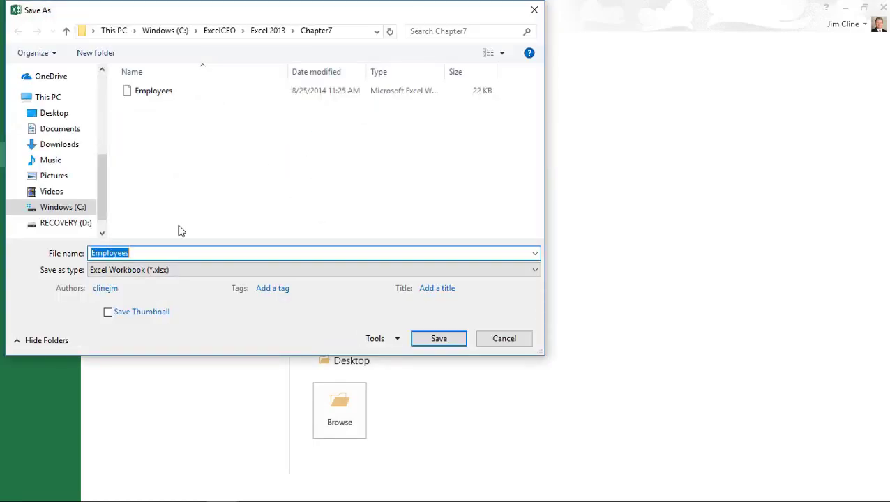
click(92, 253)
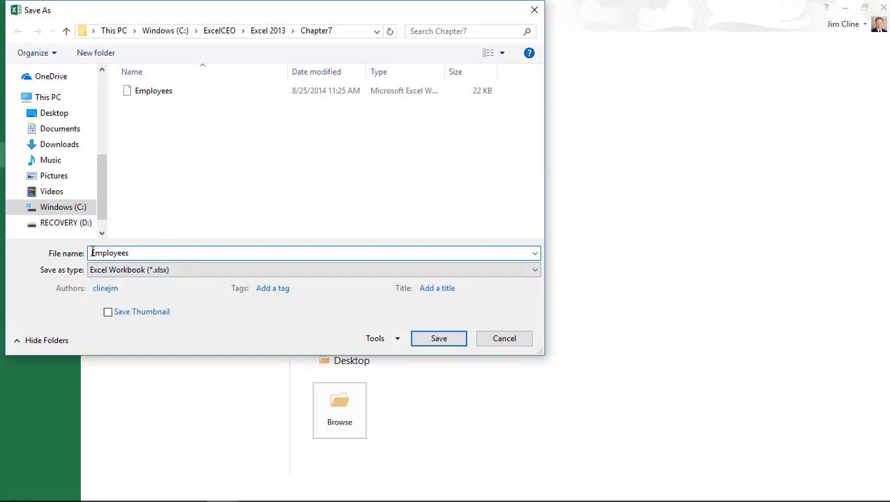
text(my)
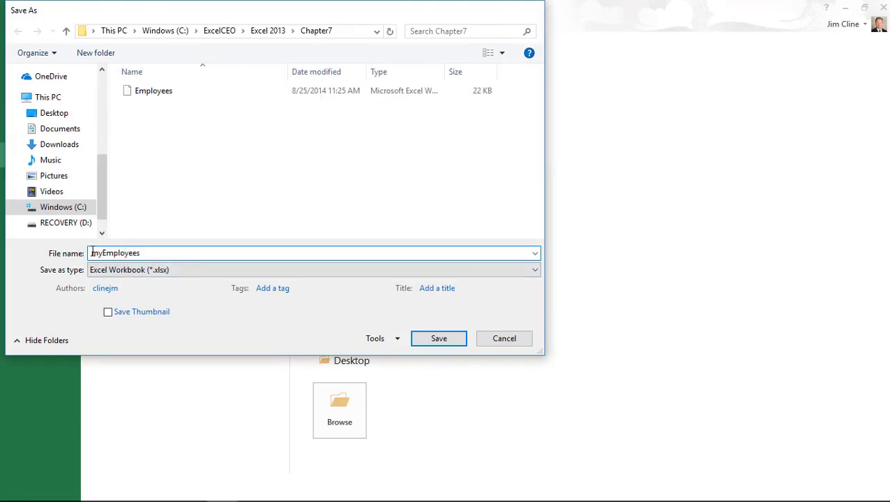
key(Return)
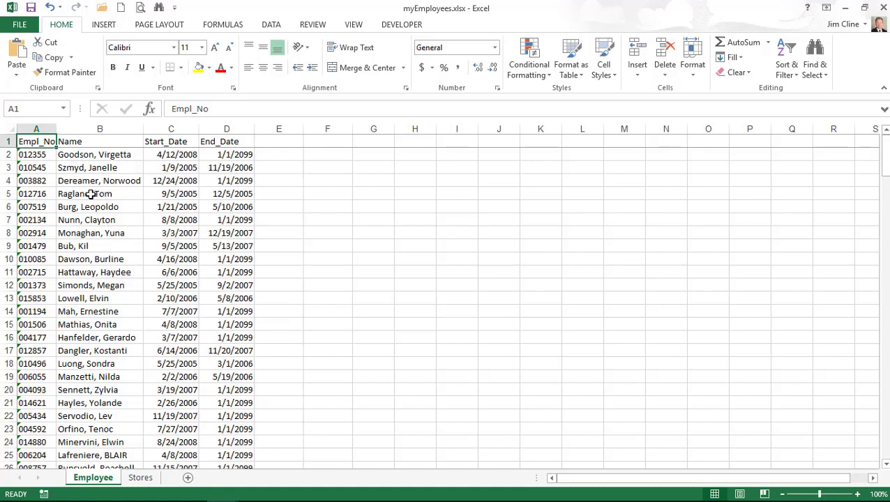
Step: Enter the column heading Find in cell E1, beside End_Date, and move to cell E2
click(280, 140)
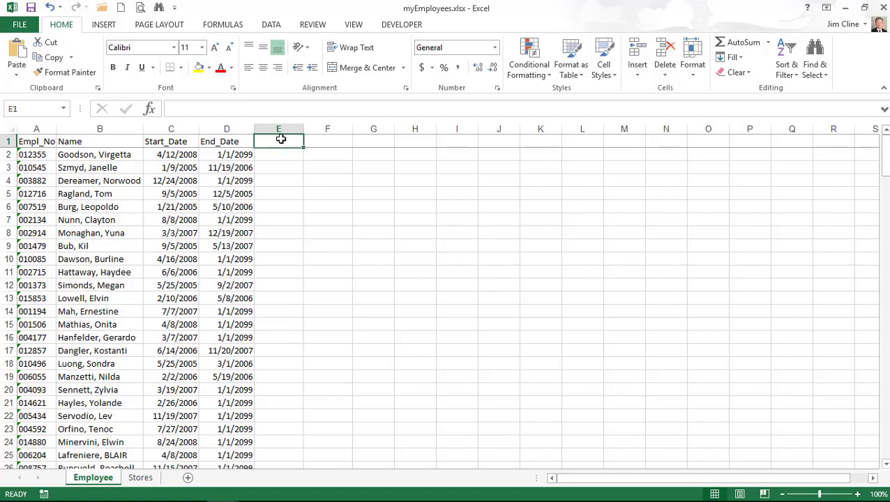
text(Font)
key(BackSpace)
key(BackSpace)
key(BackSpace)
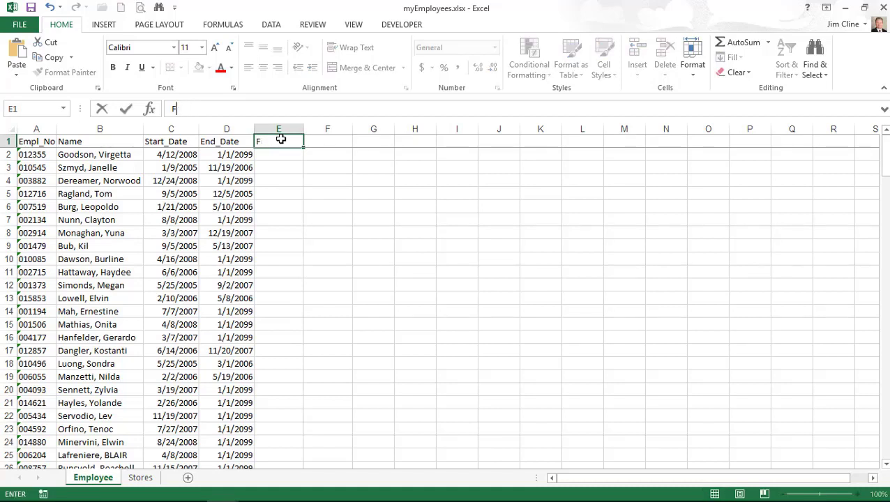
text(ind)
key(ctrl+Return)
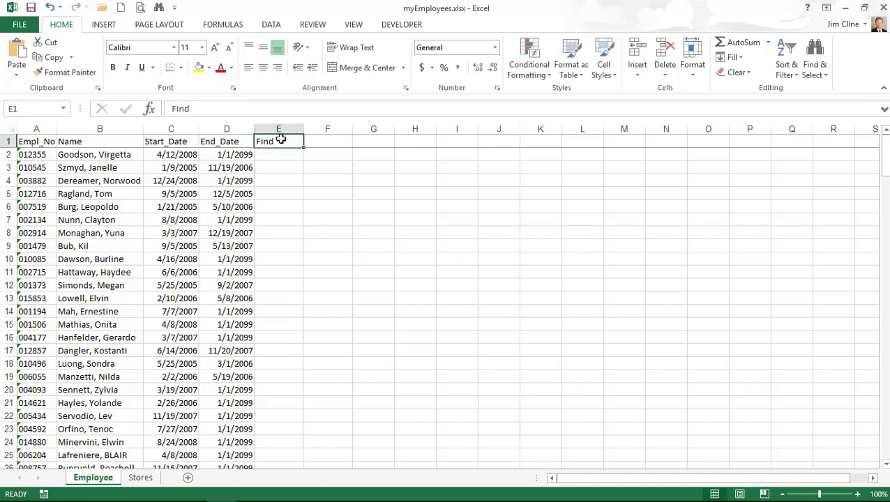
key(Down)
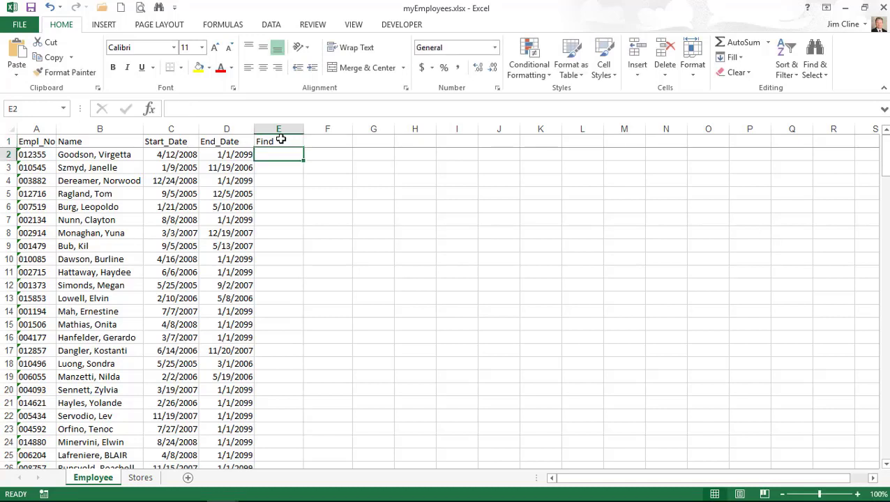
text(=-)
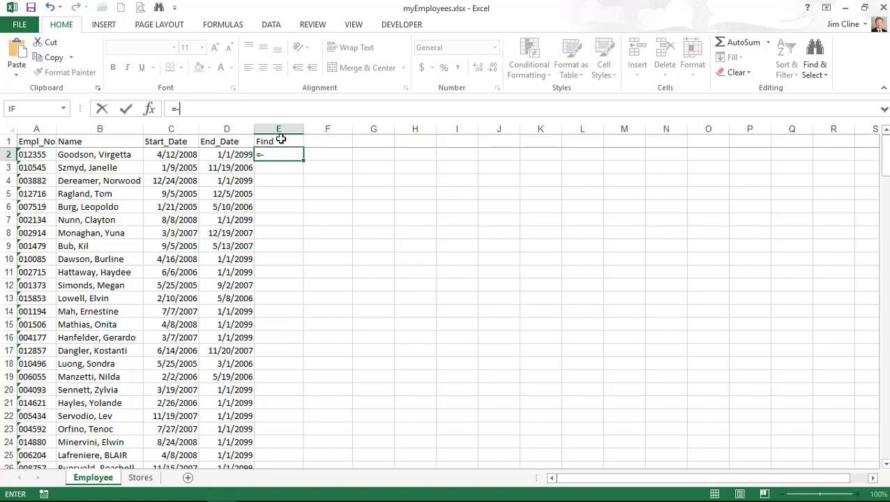
text(find()
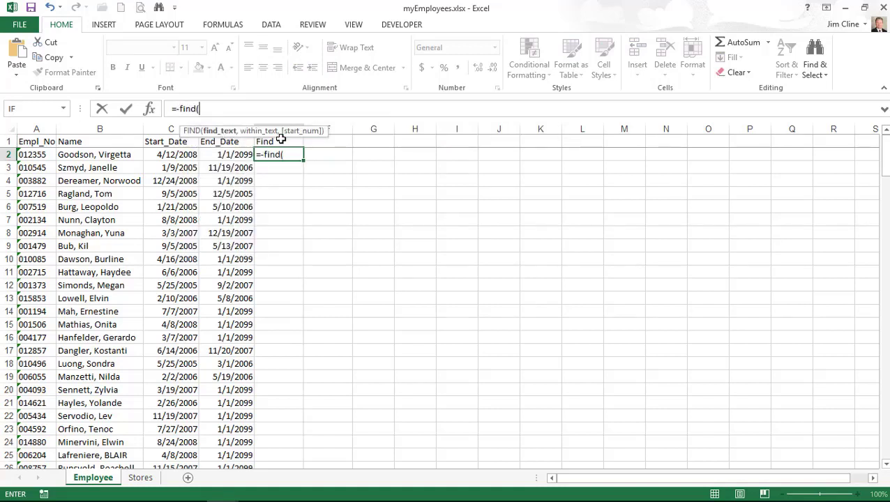
key(Escape)
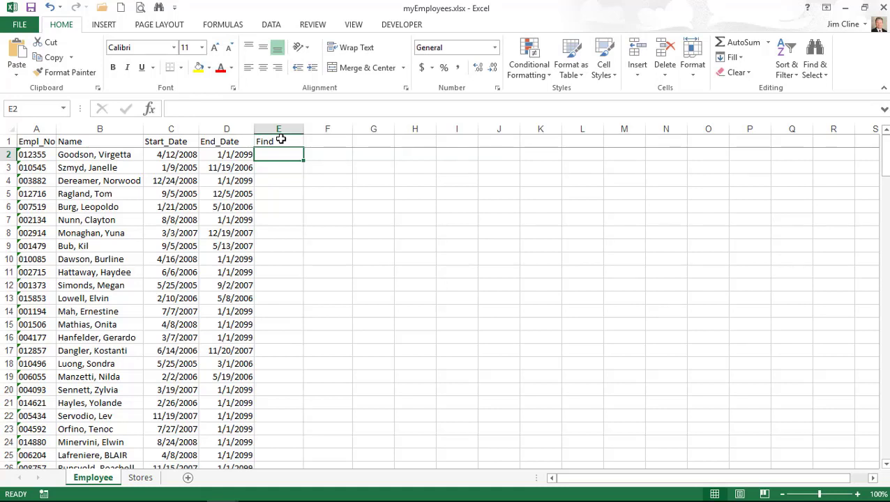
Step: Enter =FIND(",",B2) in cell E2 to locate the comma in the name, and fill the formula down the column
text(=)
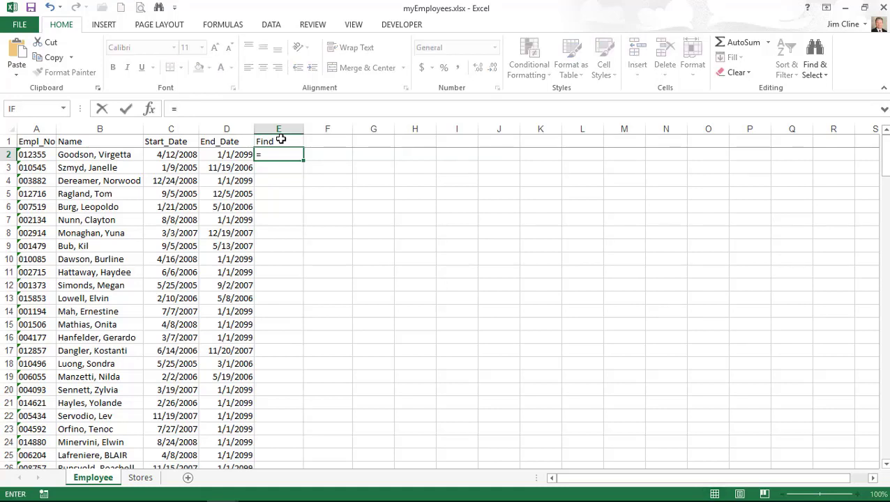
text(find()
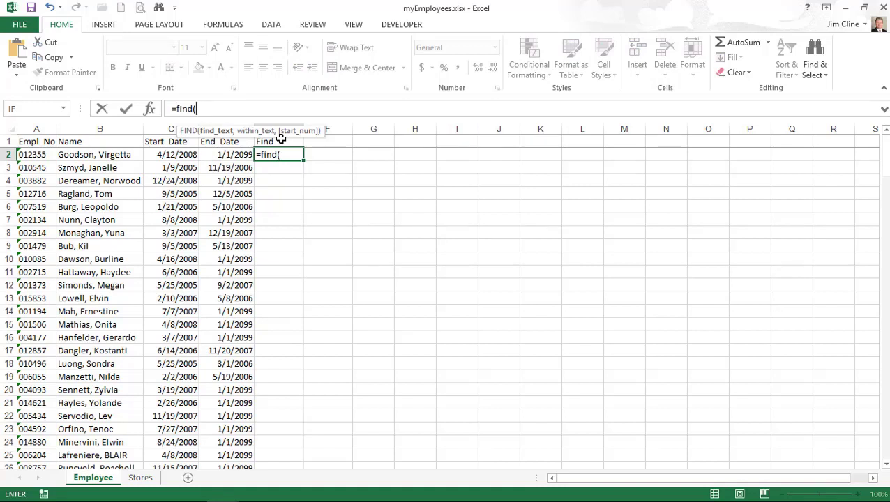
text(",",)
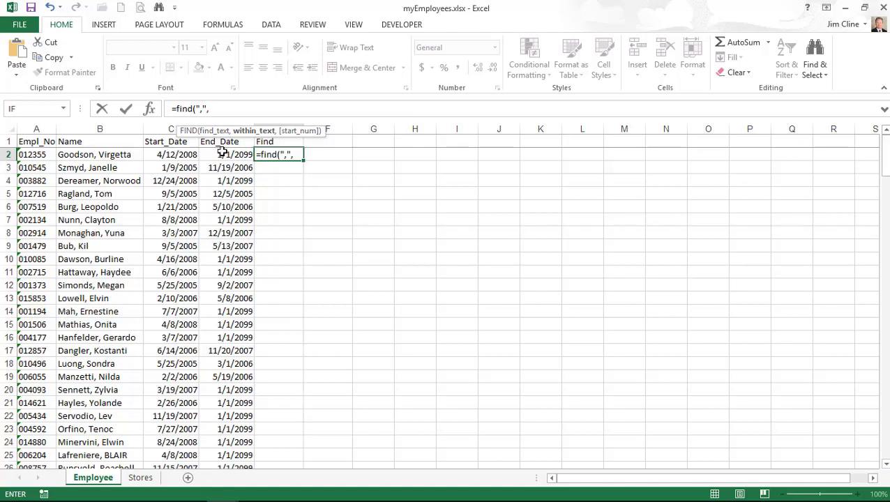
click(97, 153)
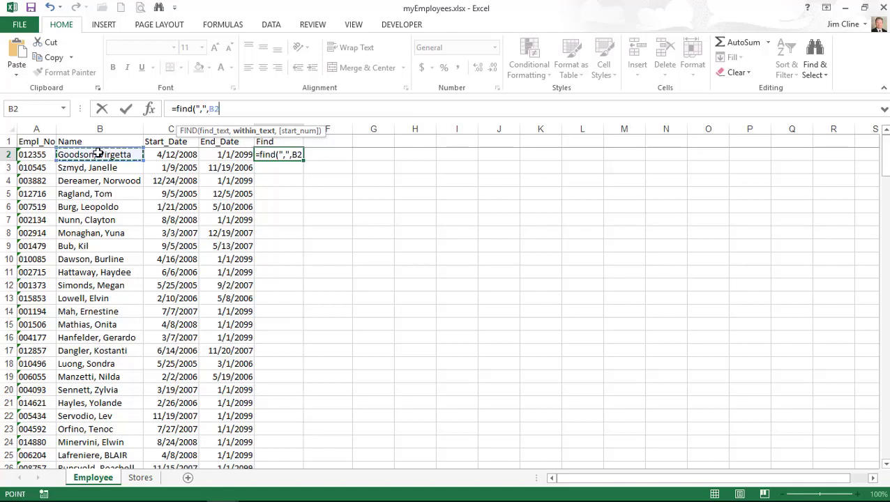
text())
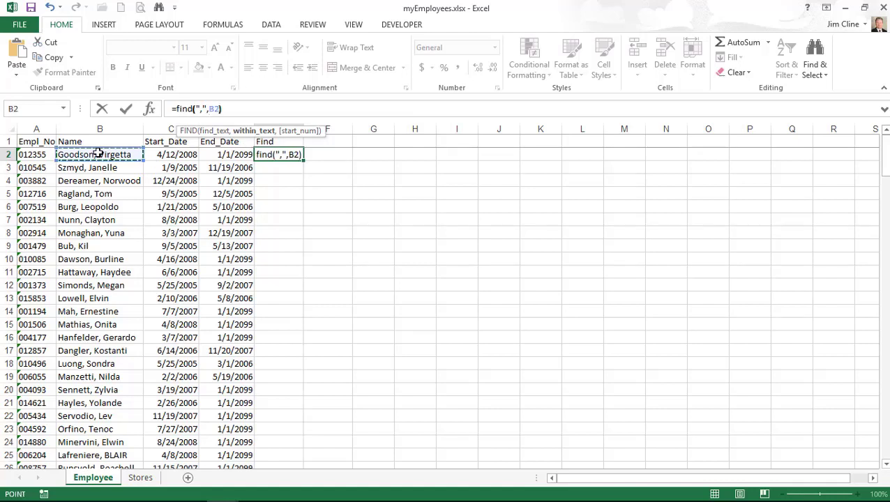
key(ctrl+Return)
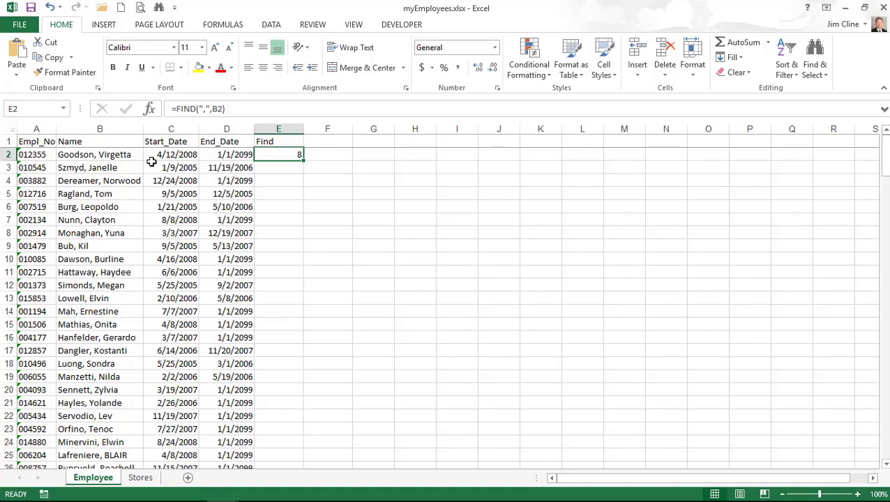
double_click(303, 160)
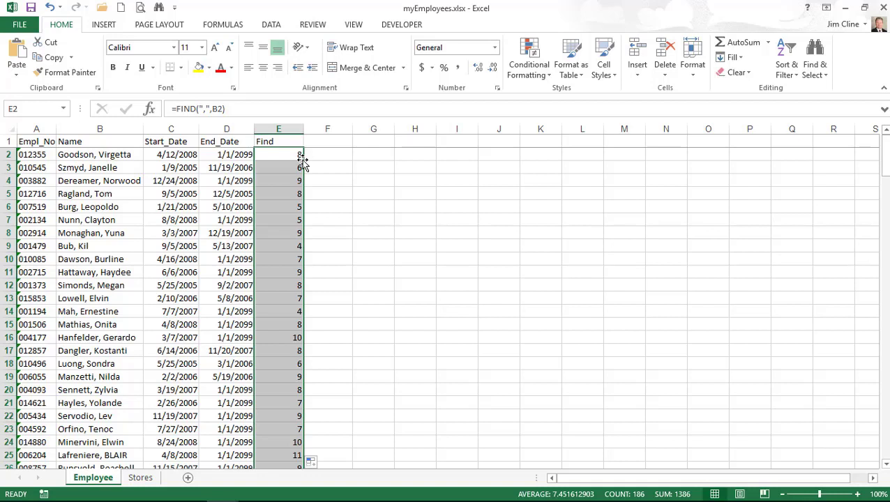
Step: Enter the column heading Last Name in cell F1
click(329, 139)
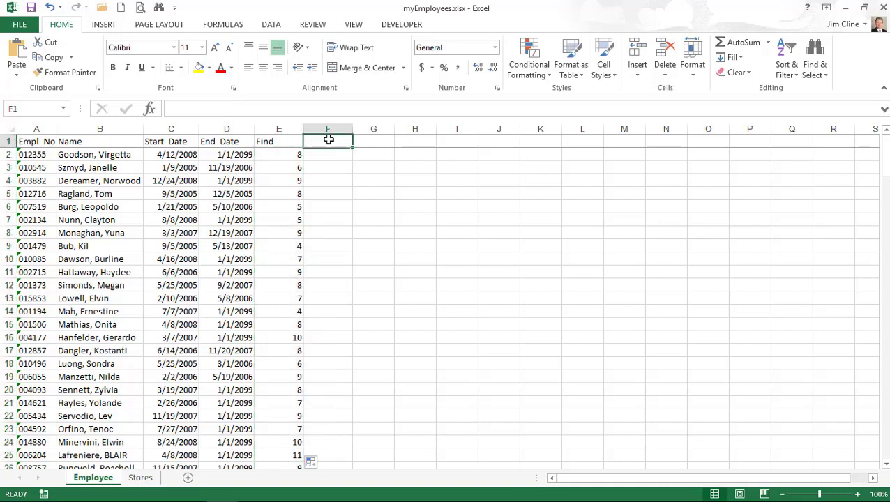
text(Last Name)
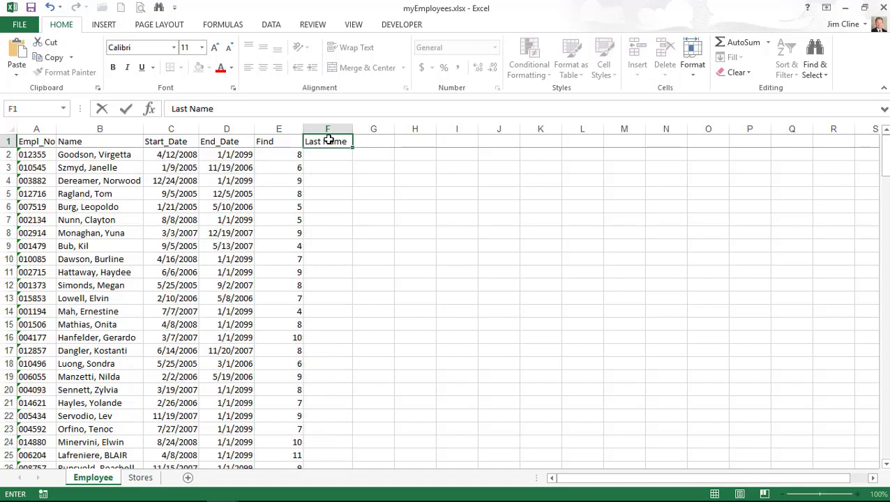
key(ctrl+Return)
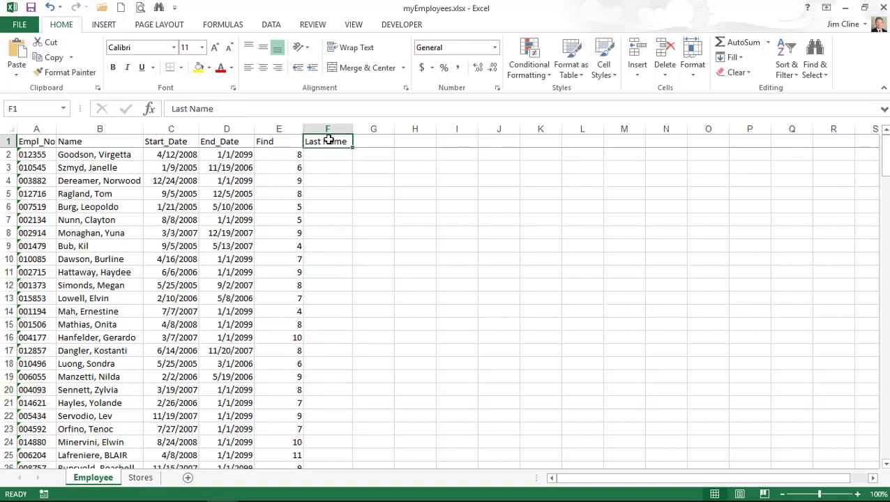
Step: Enter =LEFT(B2,7) in cell F2 to extract the last name from the first employee's name
key(Down)
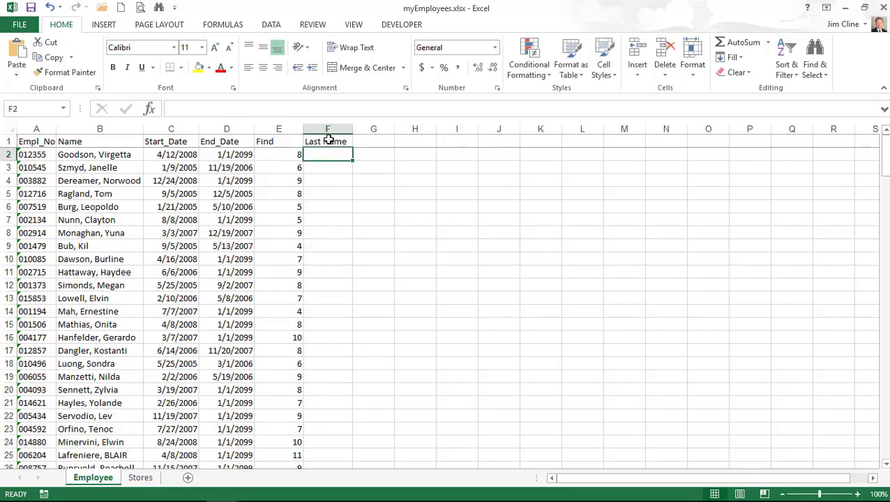
text(=l)
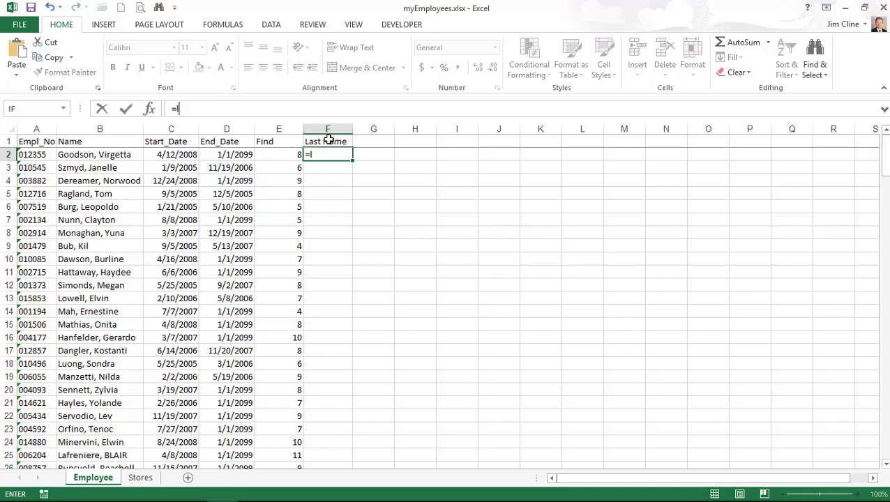
text(eft()
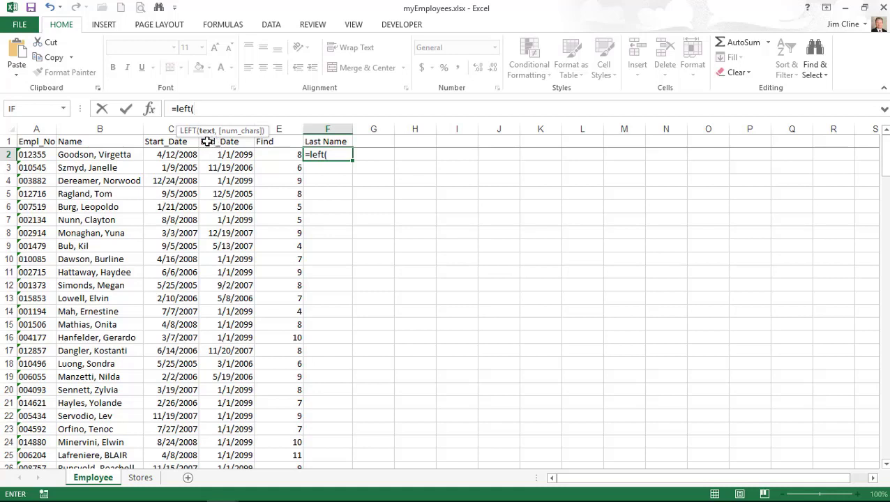
click(102, 154)
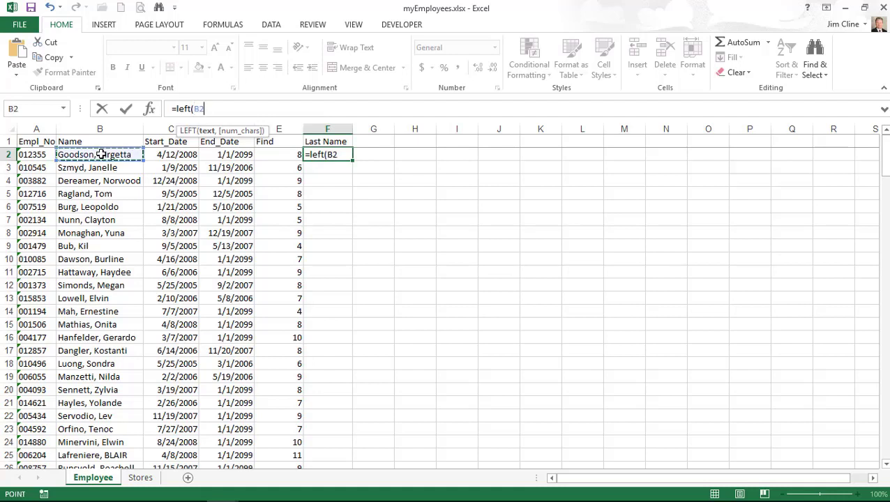
text(,)
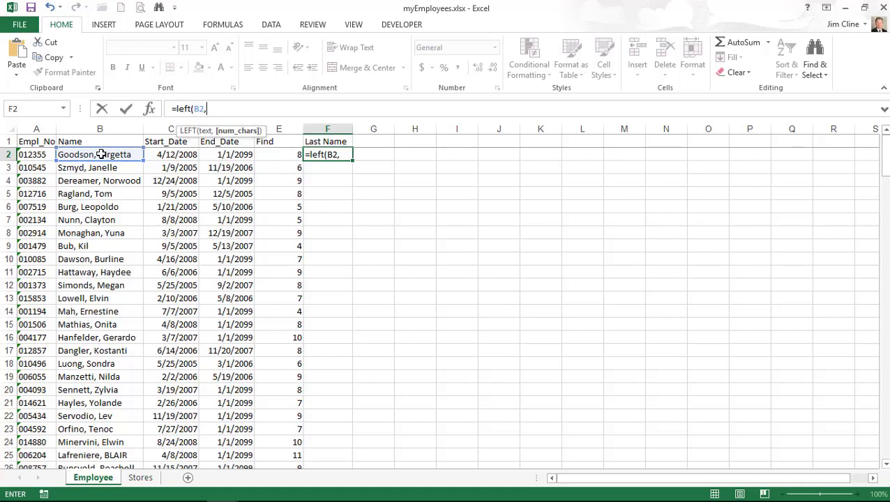
text(7)
key(ctrl+Return)
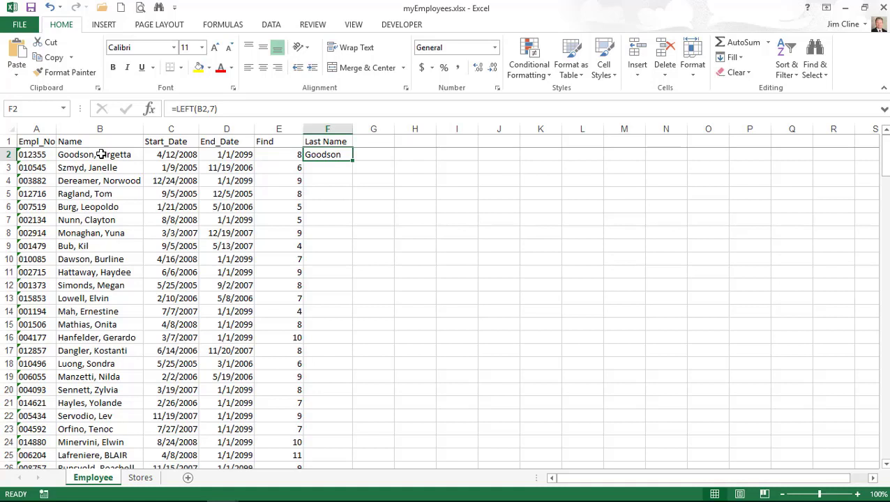
Step: Replace the fixed character count in F2's LEFT formula with E2-1, and fill the formula down the Last Name column
click(277, 155)
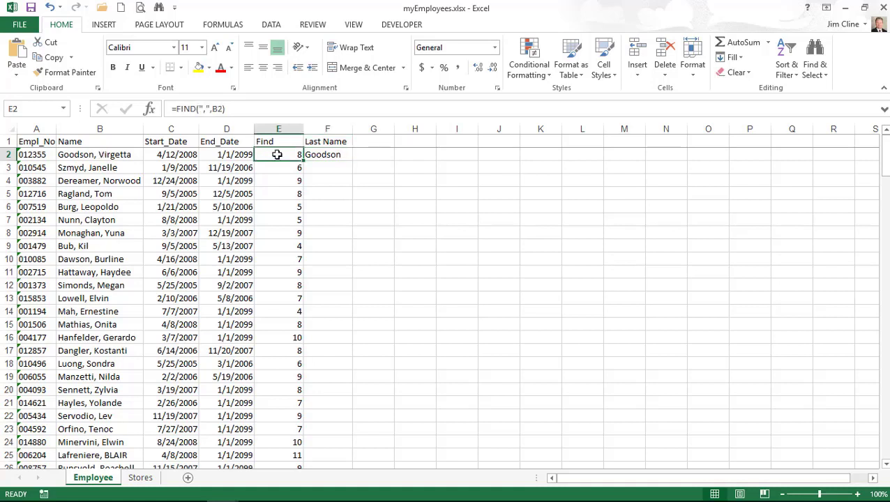
click(328, 154)
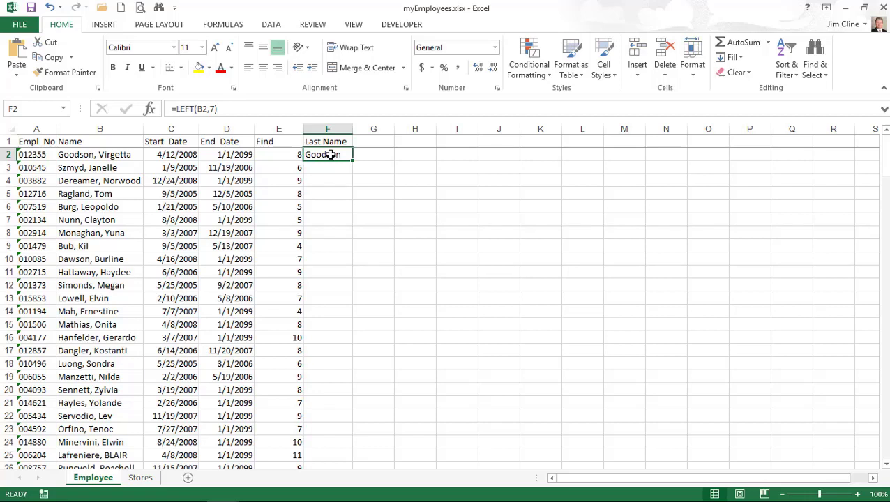
click(212, 109)
double_click(213, 109)
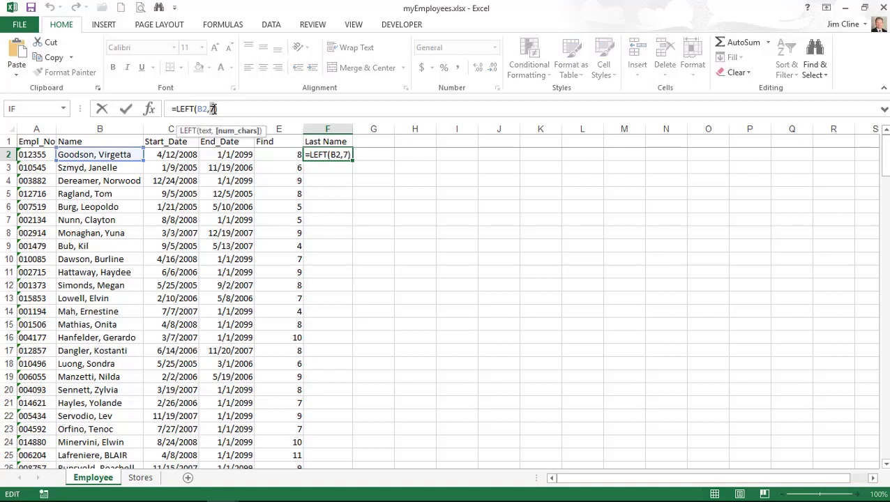
click(276, 153)
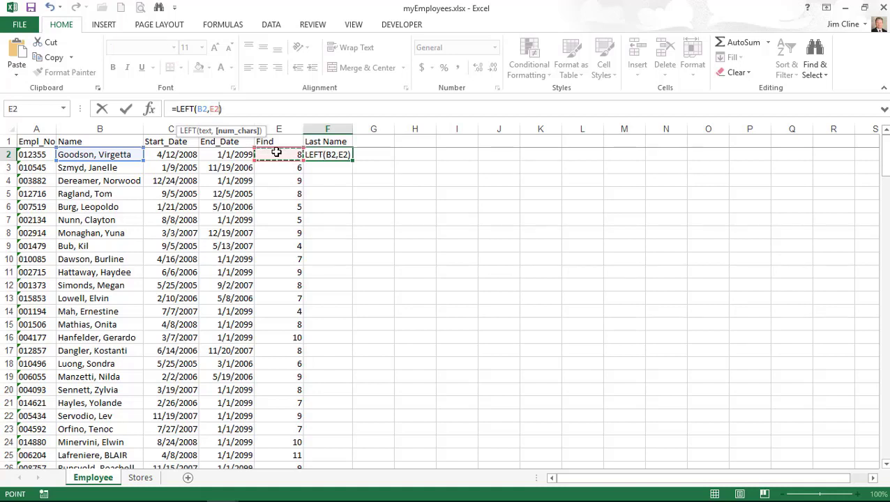
text(-1)
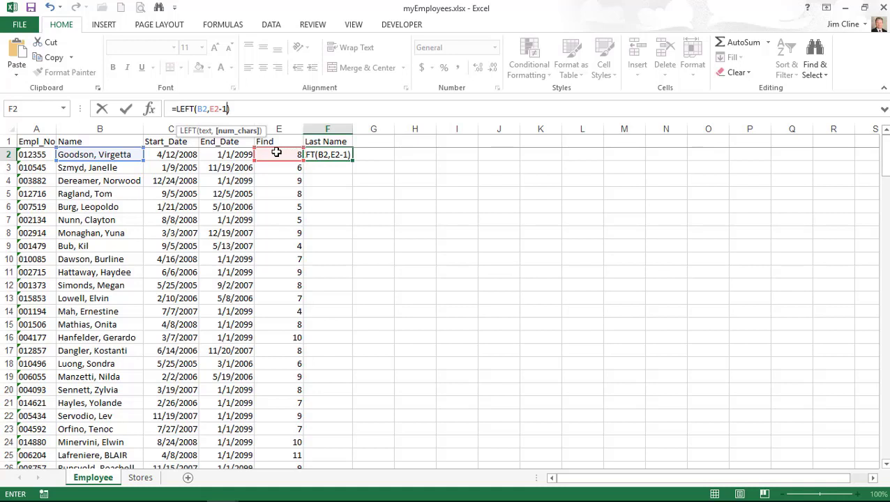
key(ctrl+Return)
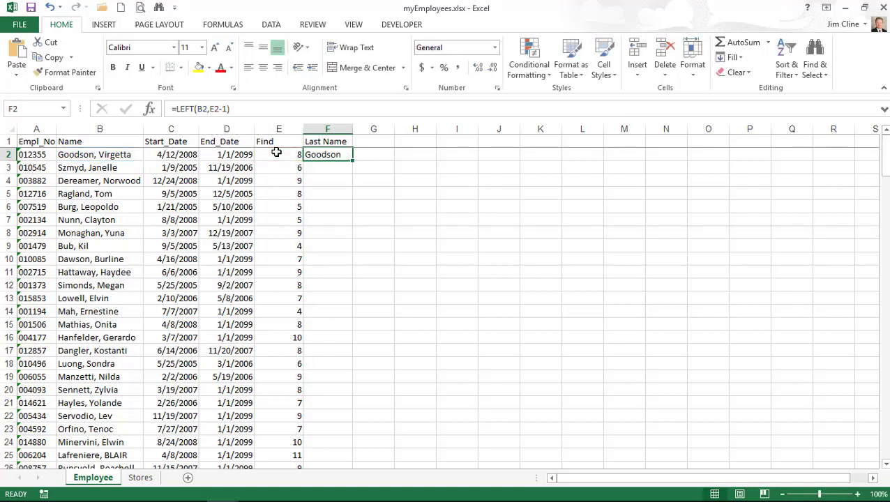
double_click(352, 161)
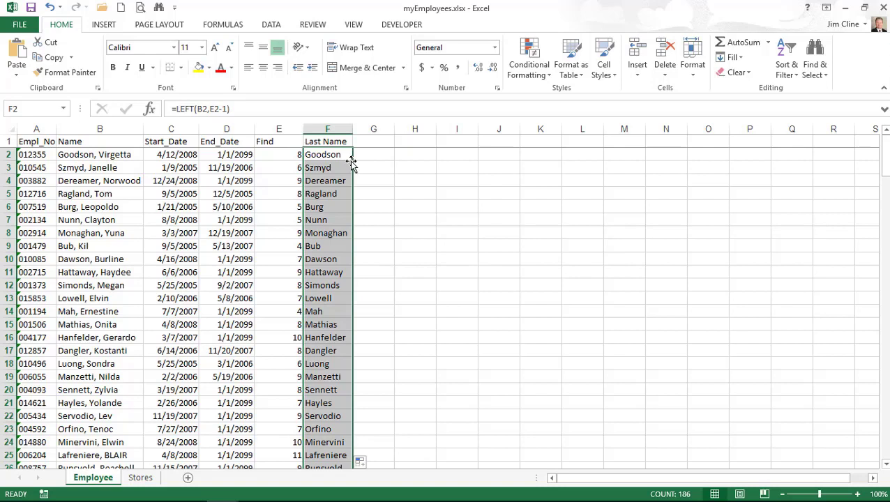
Step: Enter the column heading First Name in cell G1 and move to cell G2
click(373, 140)
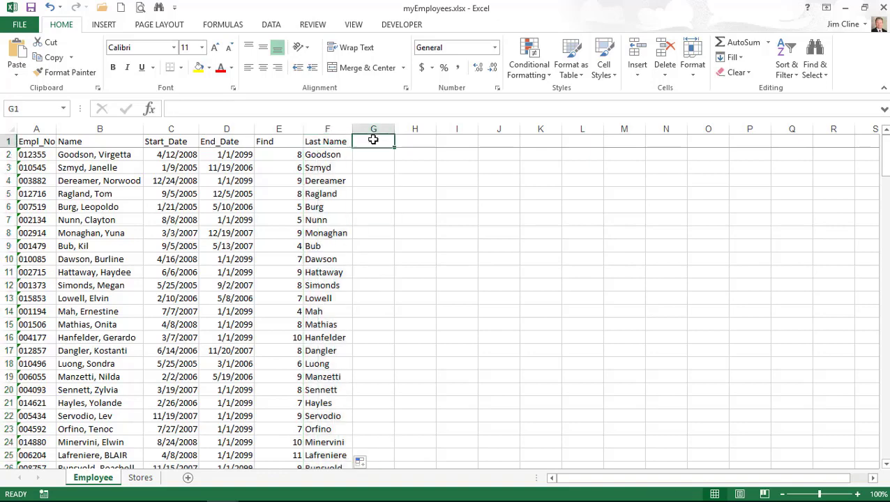
text(First)
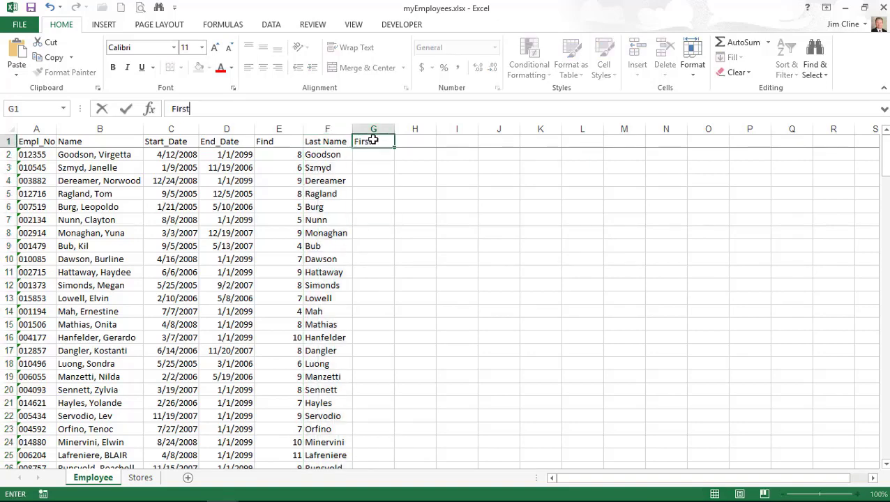
text( Name)
key(ctrl+Return)
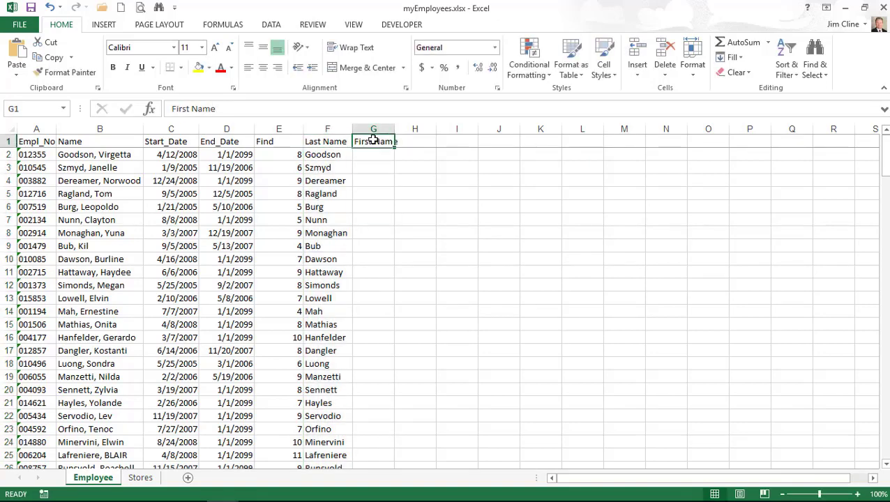
key(Down)
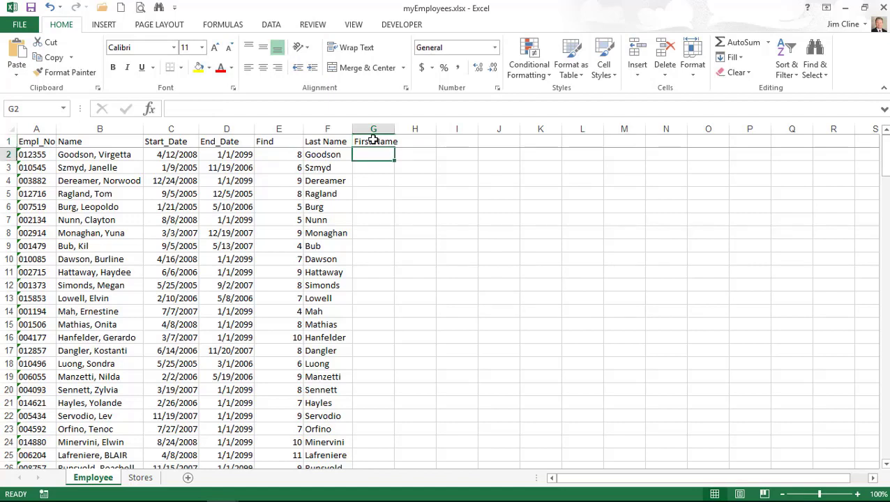
Step: Try extracting the first name in cell G2 with =RIGHT(B2,8), and clear the cell again
text(=)
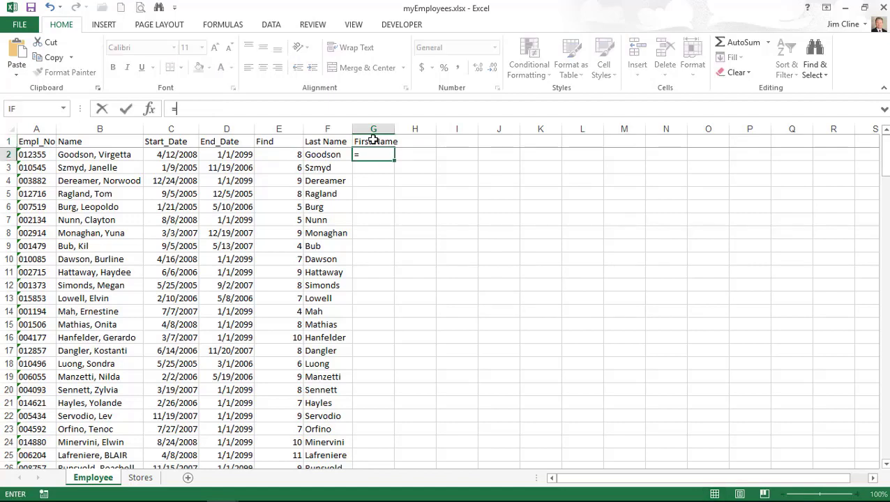
text(right()
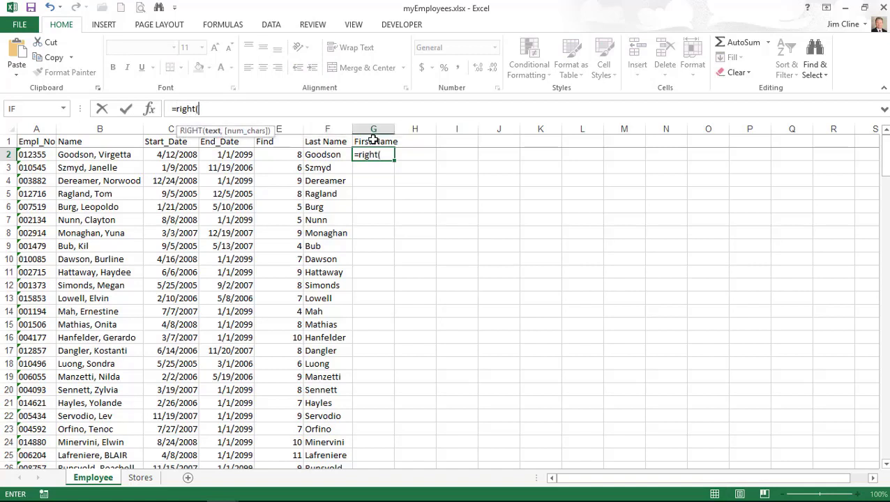
click(103, 159)
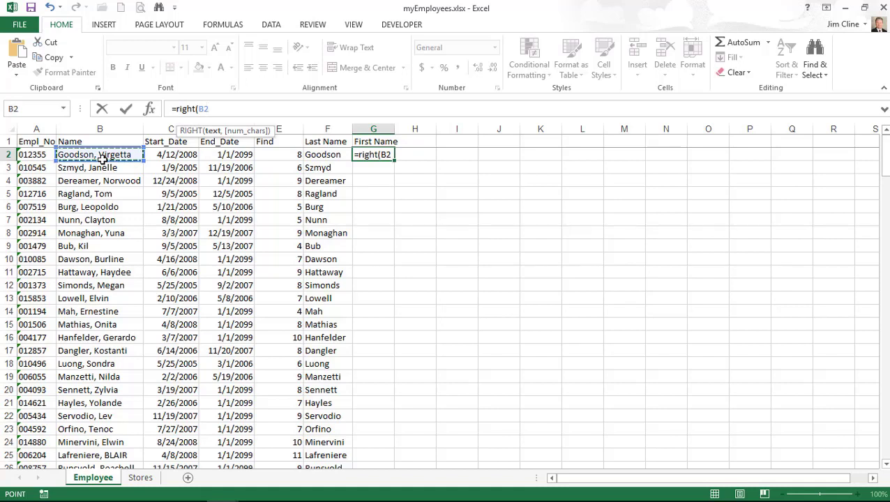
text(,)
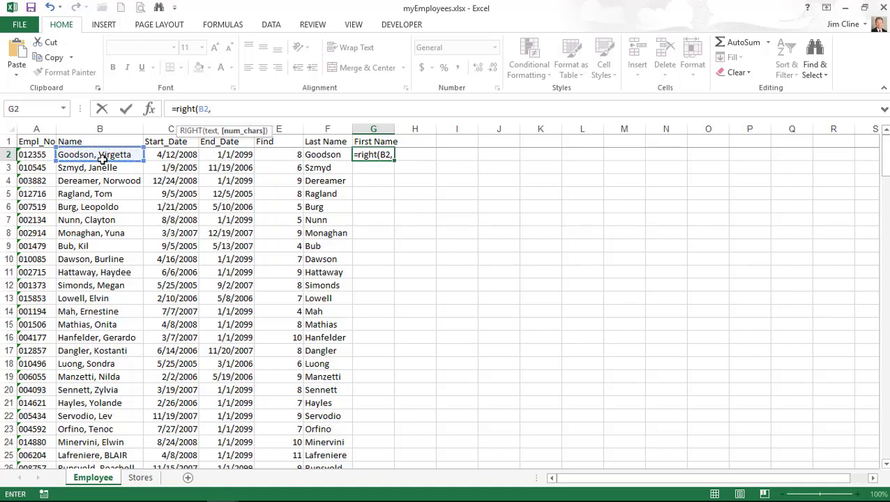
text(8))
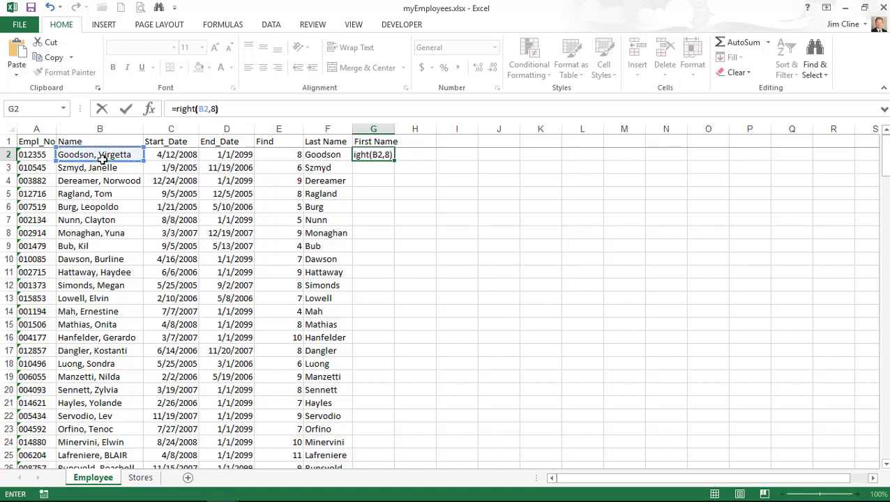
key(ctrl+Return)
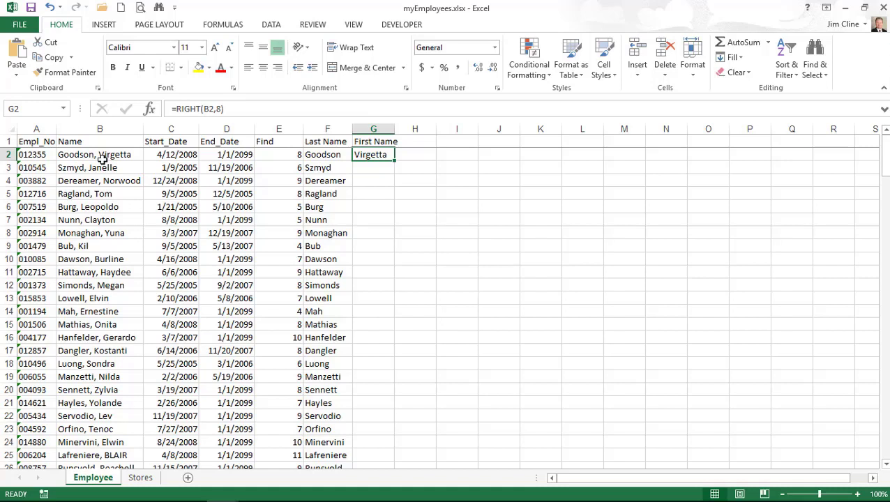
key(Delete)
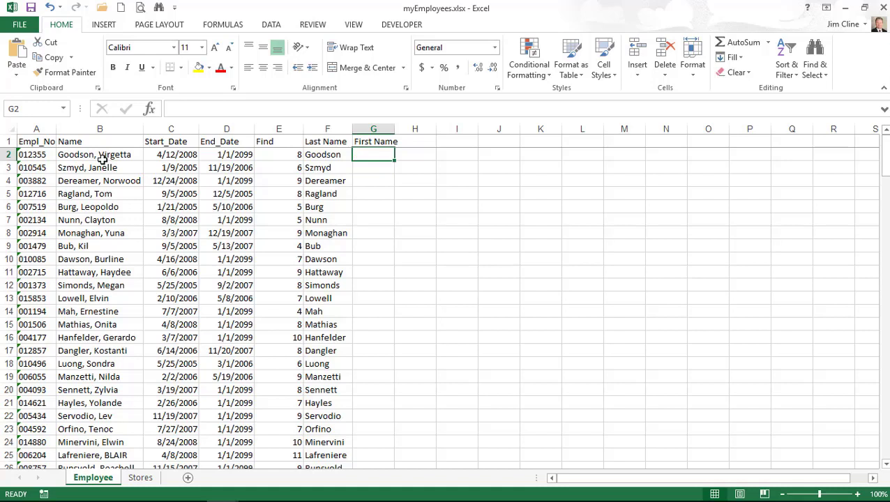
Step: Enter =MID(B2,10,8) in cell G2 to extract the first name from the Name column
click(197, 109)
text(=mid()
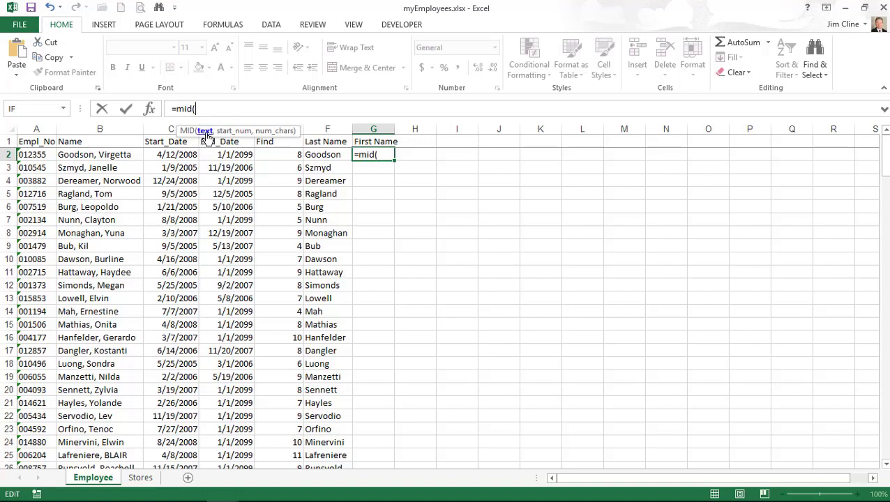
click(95, 155)
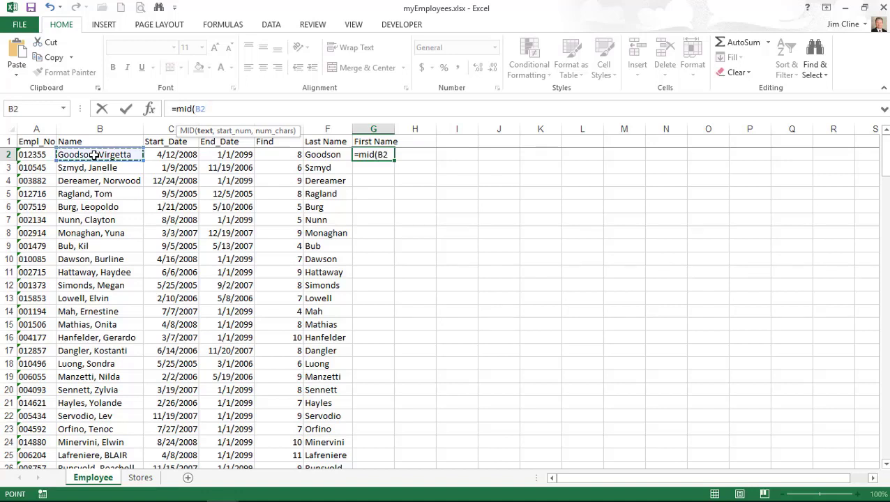
text(,)
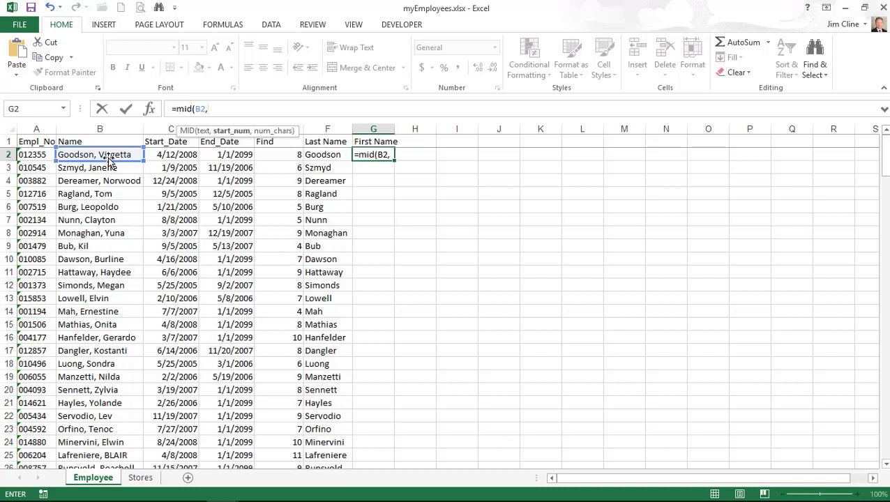
text(10,)
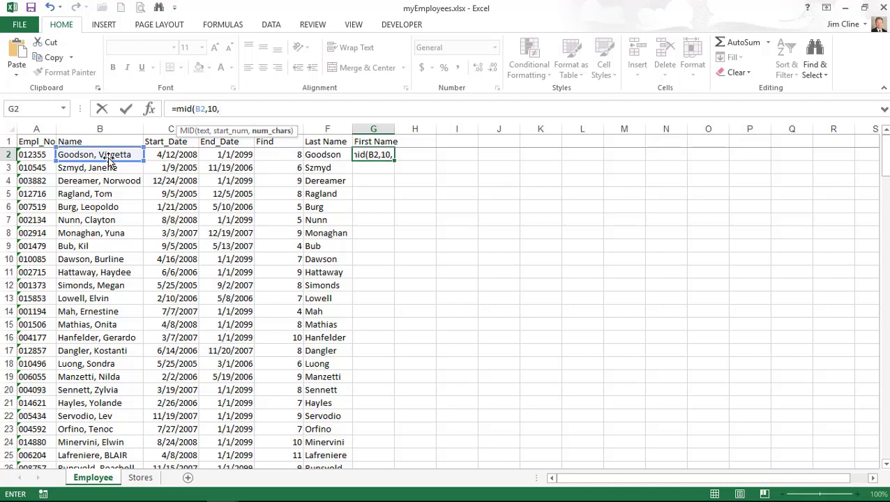
text(8))
key(ctrl+Return)
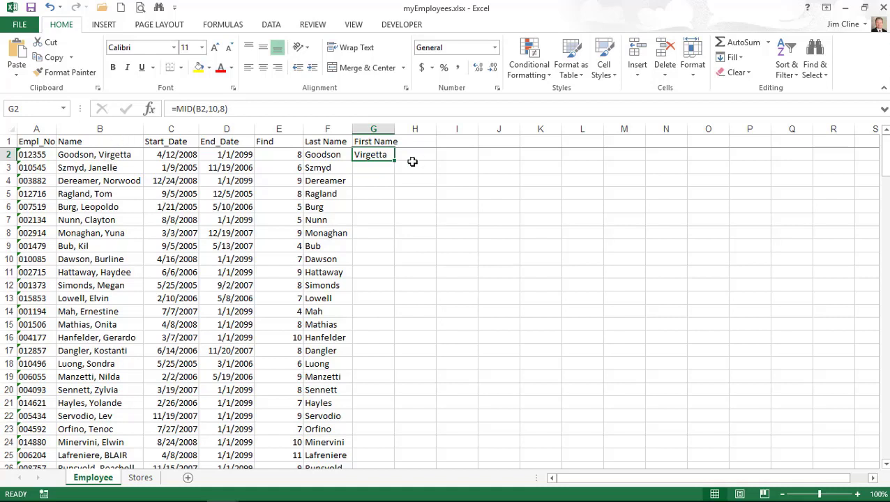
Step: Change G2's MID formula to start at E2+2 and return 100 characters, and fill it down the First Name column
click(210, 109)
double_click(213, 109)
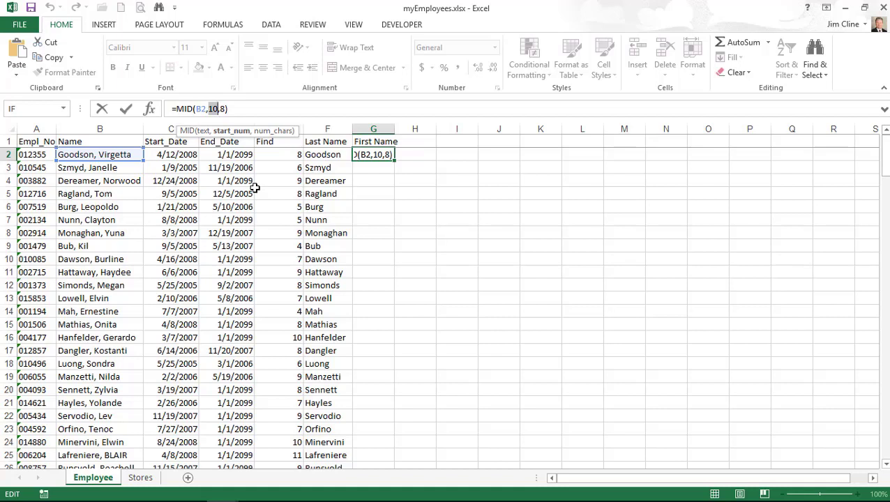
click(280, 155)
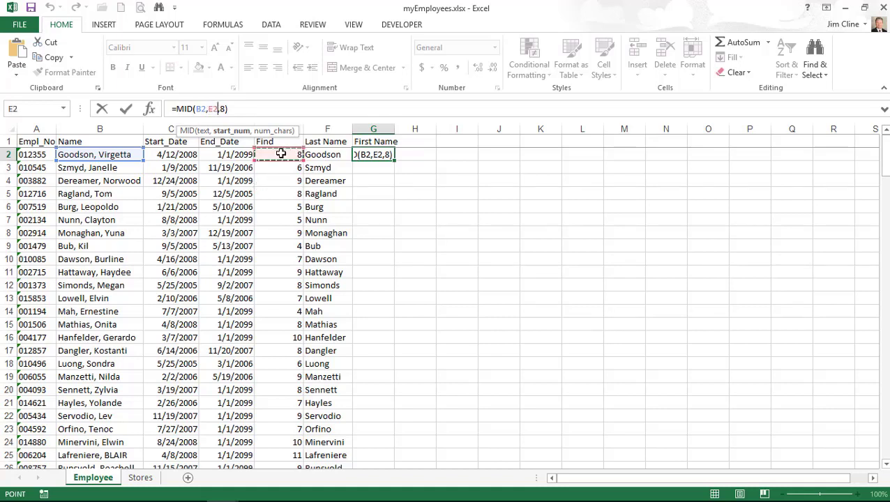
text(+2)
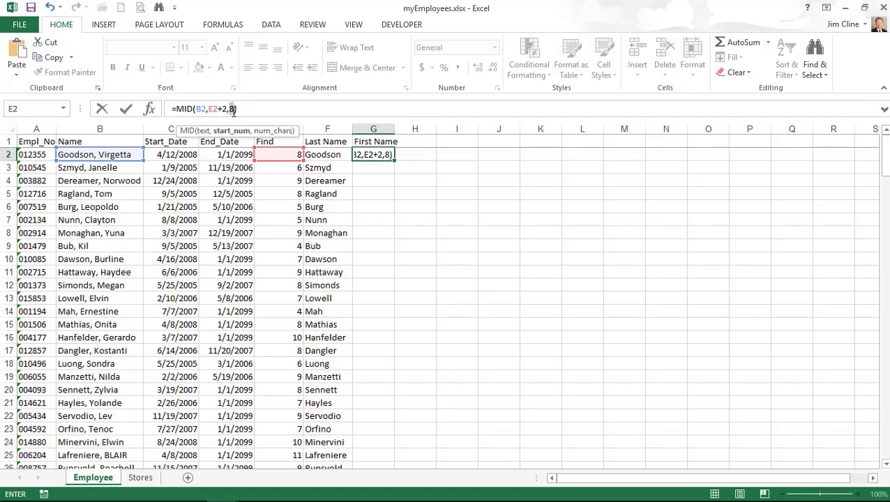
double_click(231, 108)
text(100)
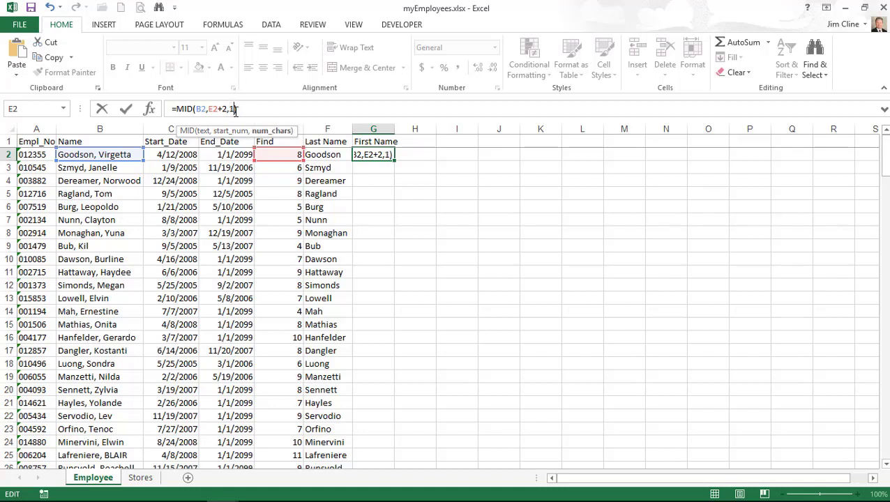
key(Return)
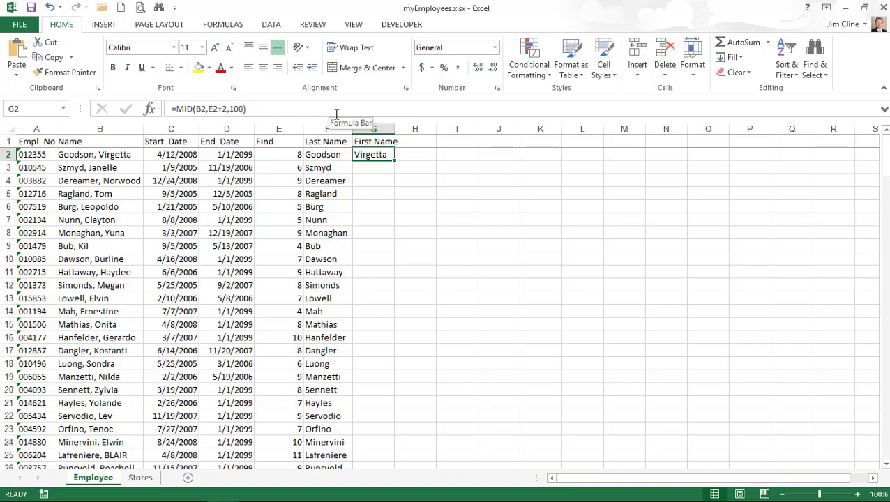
double_click(394, 160)
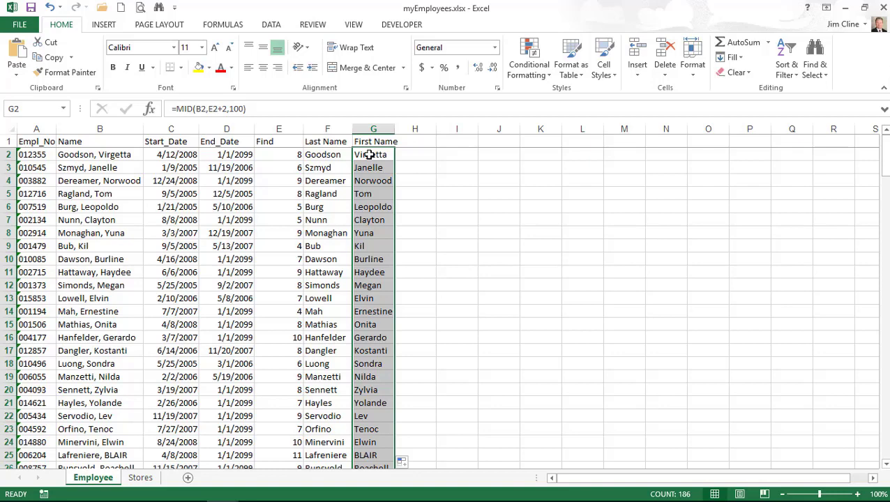
Step: Fit the First Name column to its contents, enter the heading Full Name in cell H1, and move to cell H2
click(418, 140)
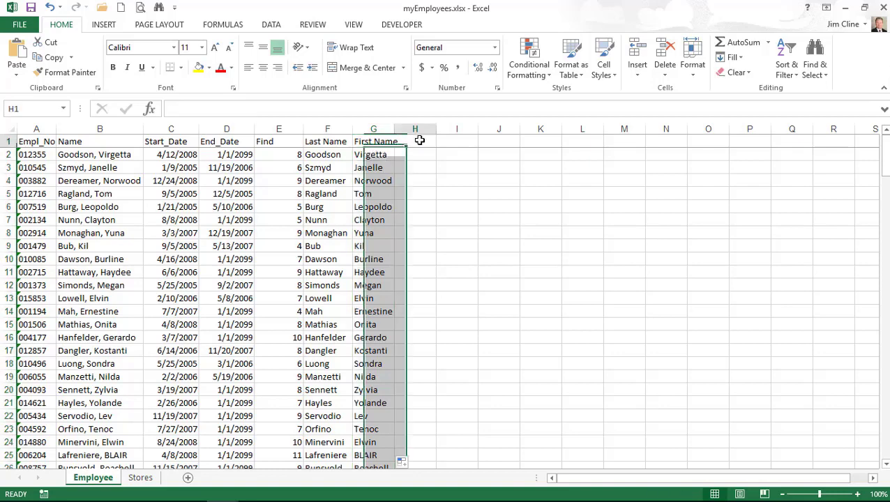
double_click(395, 129)
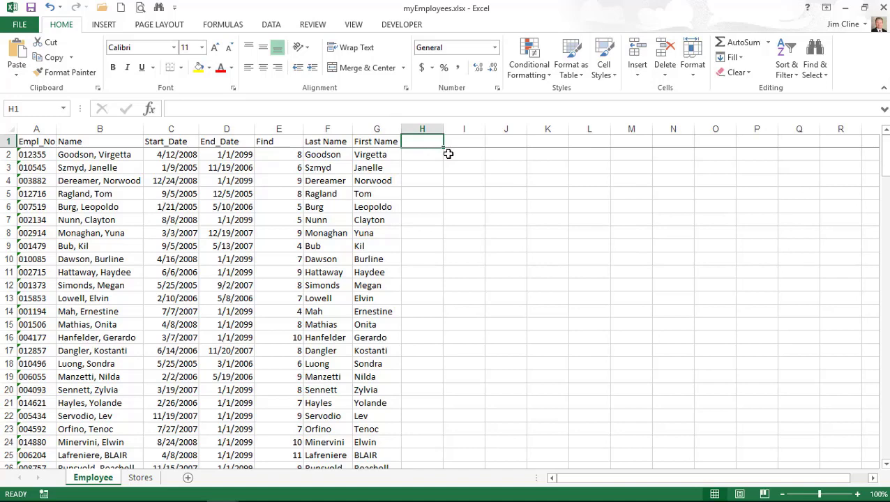
text(Full Name)
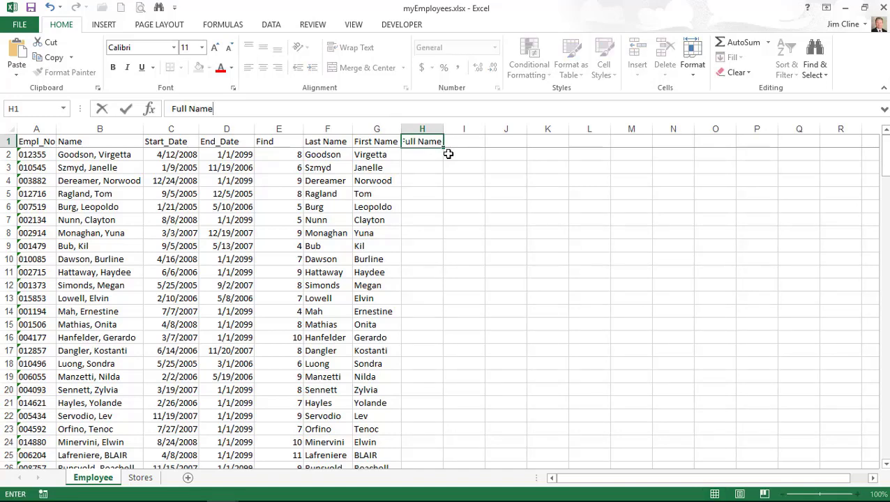
key(ctrl+Return)
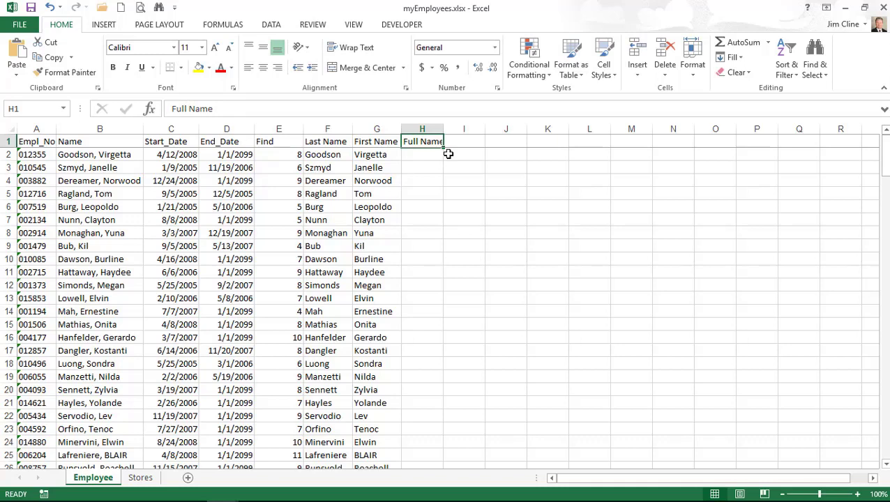
key(Down)
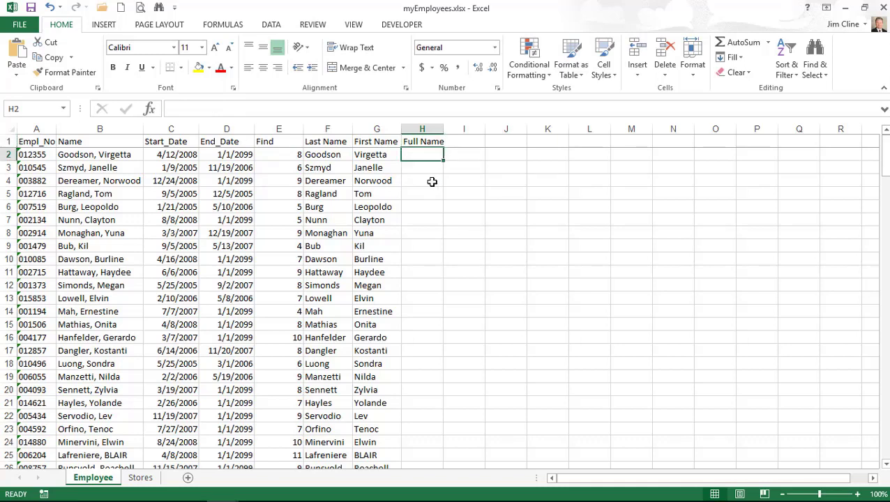
Step: Enter =G2&" "&F2 in cell H2 to join the first and last names with a space
click(266, 108)
text(=)
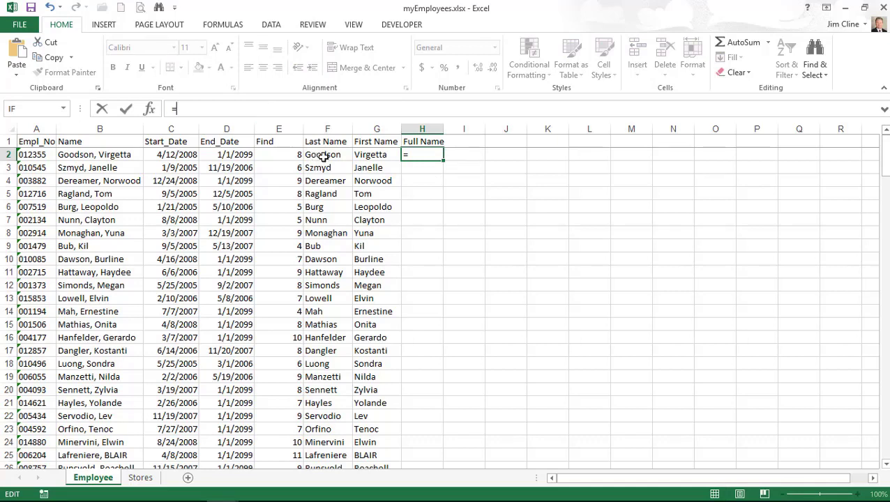
click(375, 155)
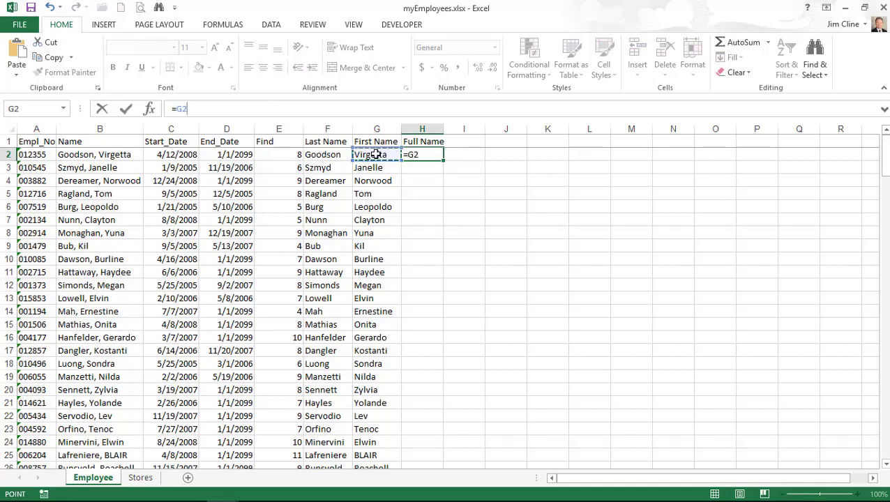
text(&")
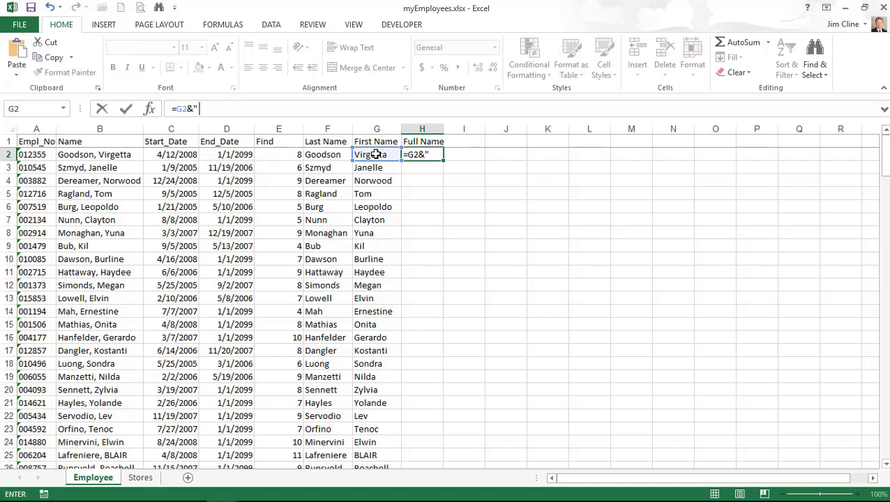
text( "&)
click(317, 155)
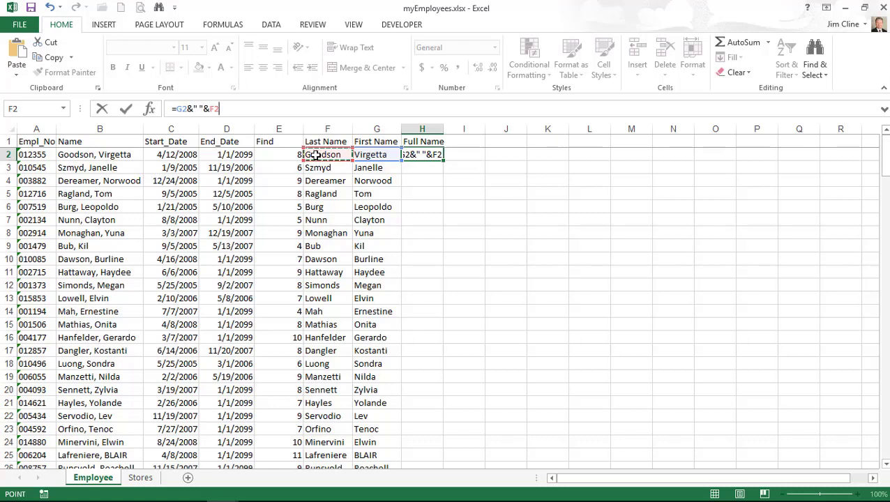
key(ctrl+Return)
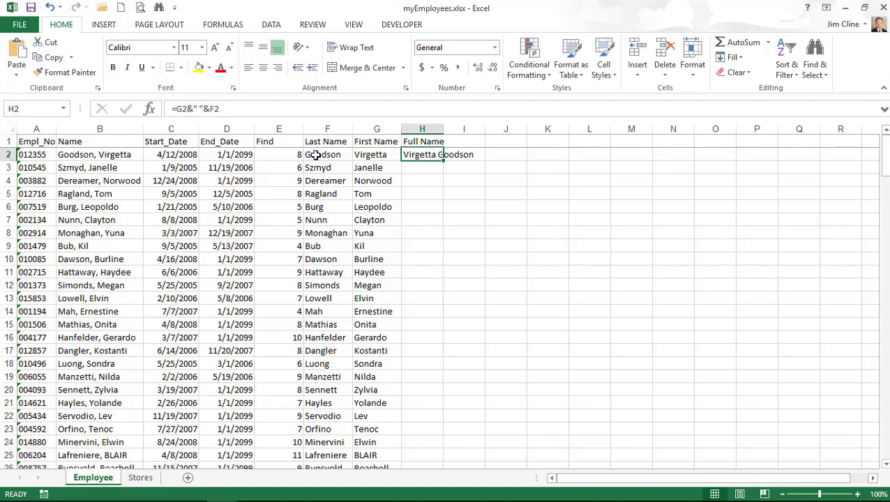
Step: Fill the H2 formula down the Full Name column and widen the column to fit the full names
drag(444, 160, 444, 159)
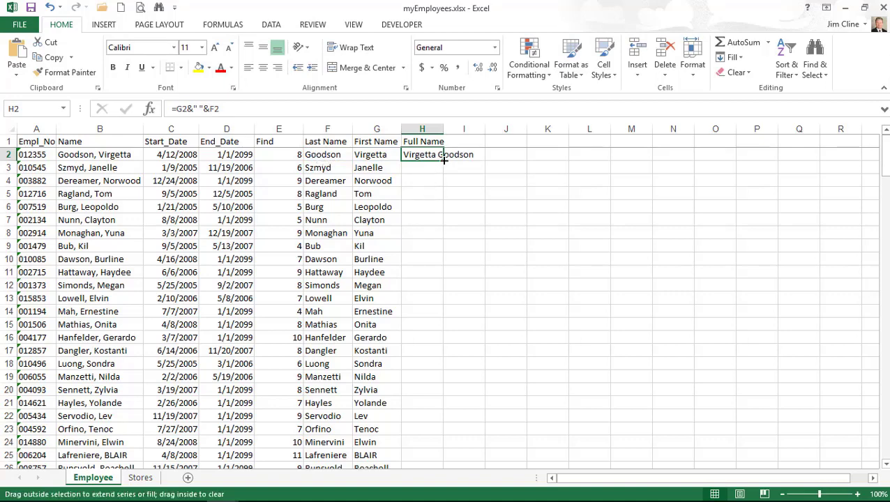
double_click(444, 160)
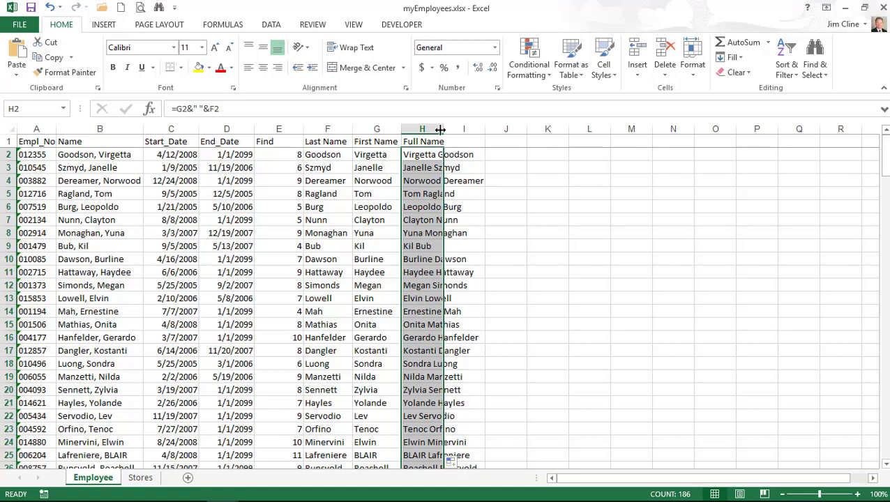
drag(443, 130, 503, 131)
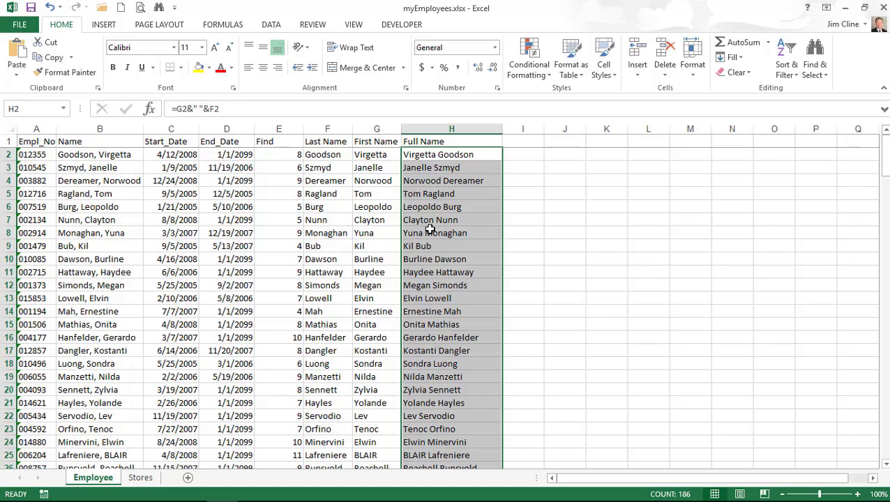
Step: Replace the G2 reference in H2's formula with the expression MID(B2,E2+2,100) copied from cell G2
click(442, 155)
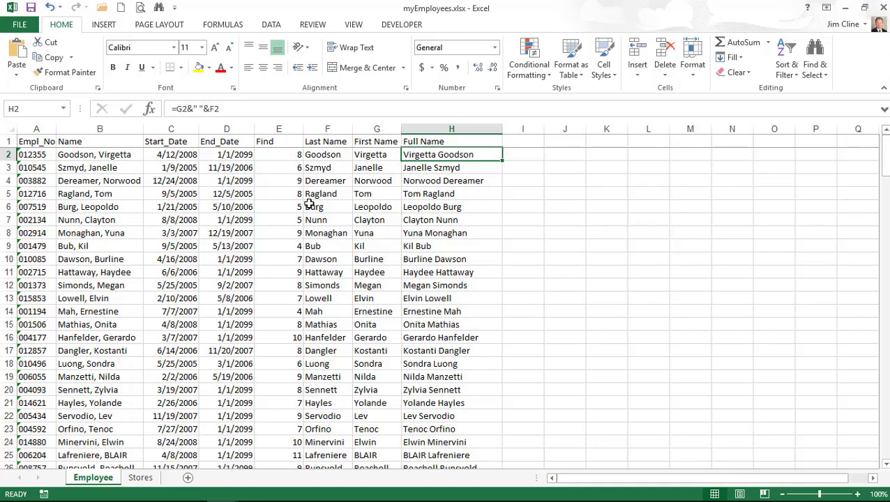
click(376, 155)
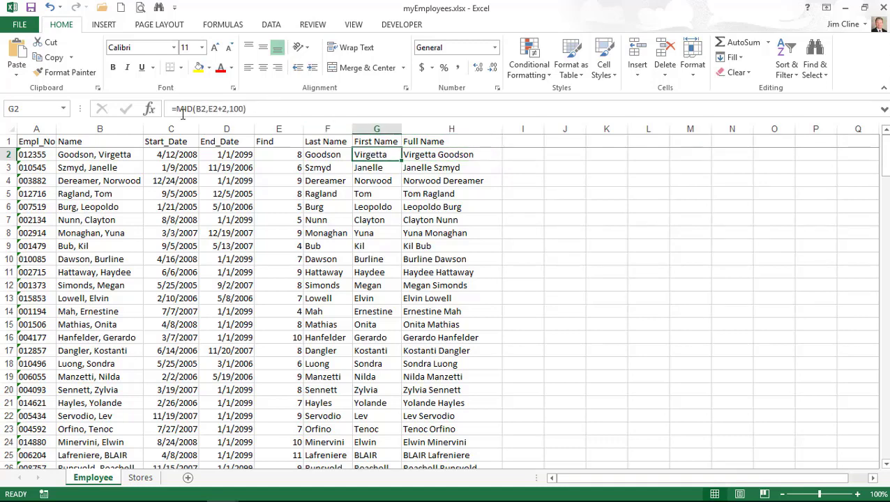
drag(175, 108, 263, 108)
key(ctrl+c)
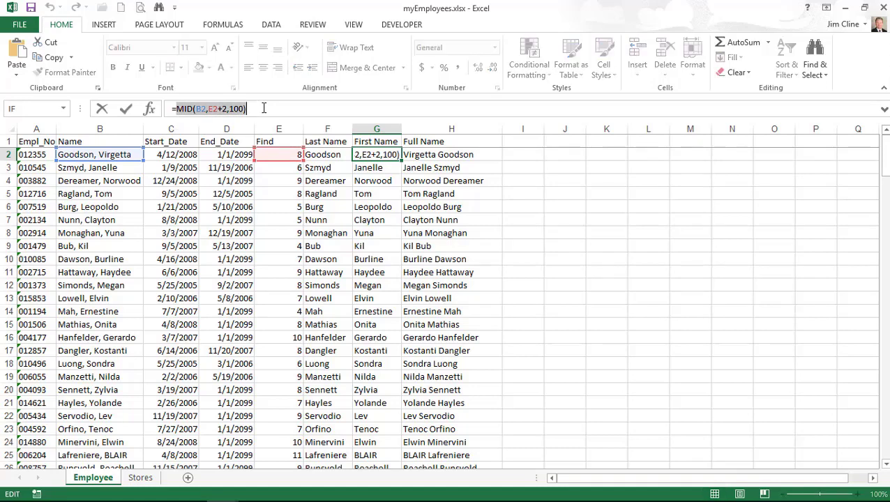
click(54, 59)
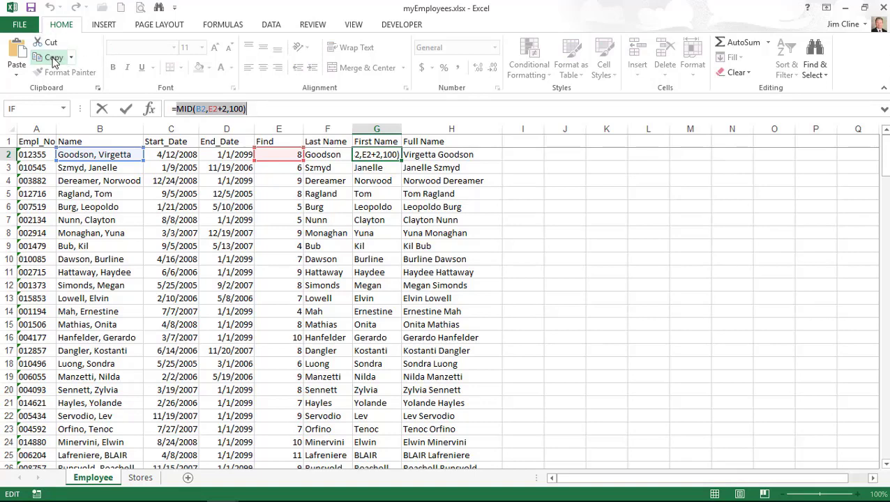
key(Escape)
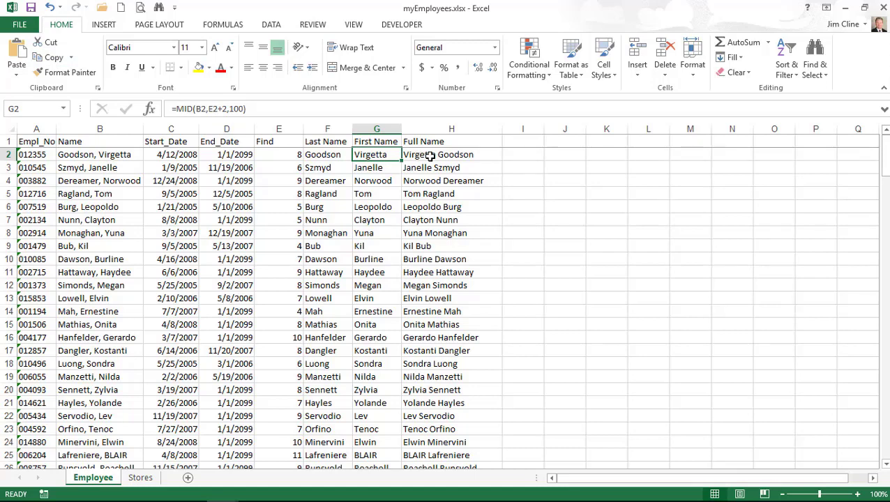
click(432, 155)
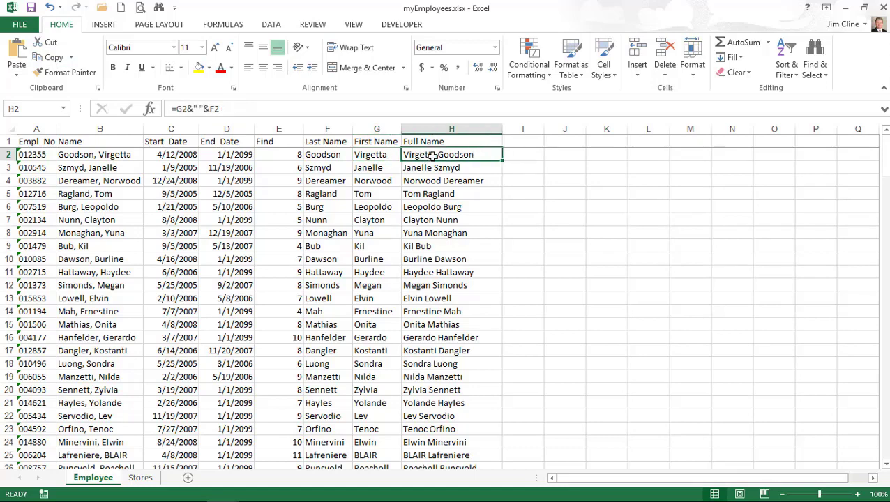
double_click(180, 109)
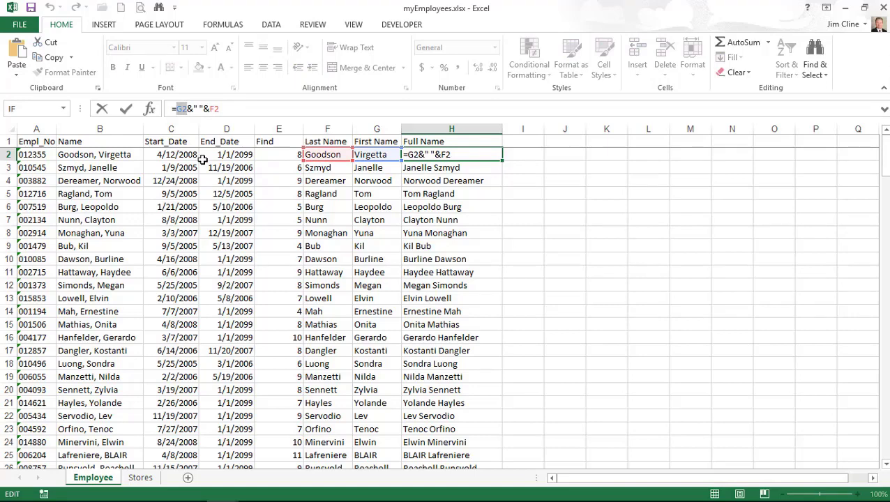
click(20, 53)
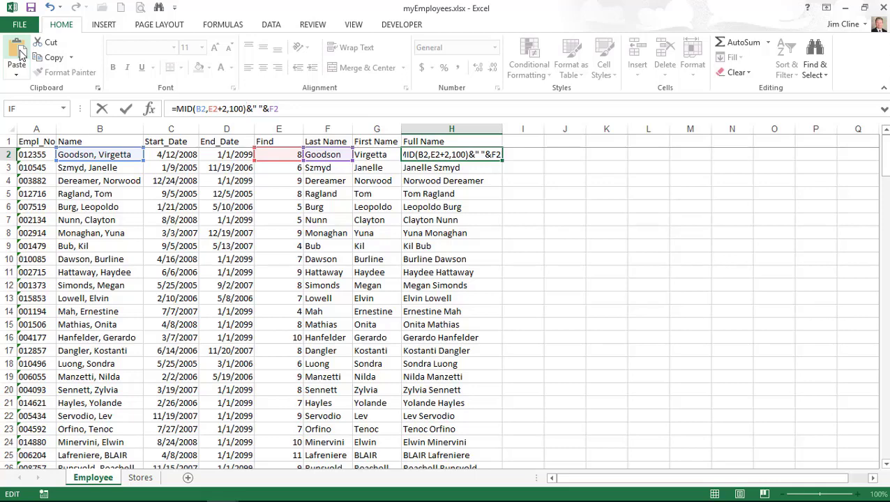
key(ctrl+Return)
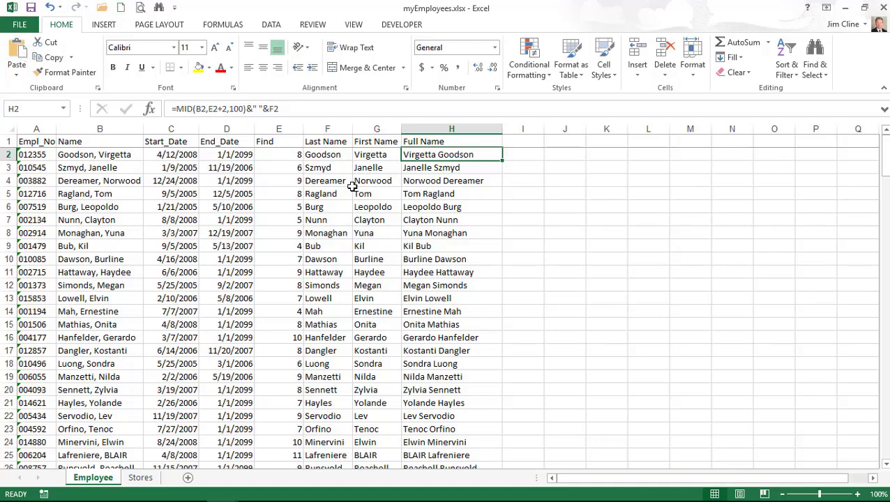
Step: Replace the F2 reference in H2's formula with the expression LEFT(B2,E2-1) copied from cell F2
click(321, 155)
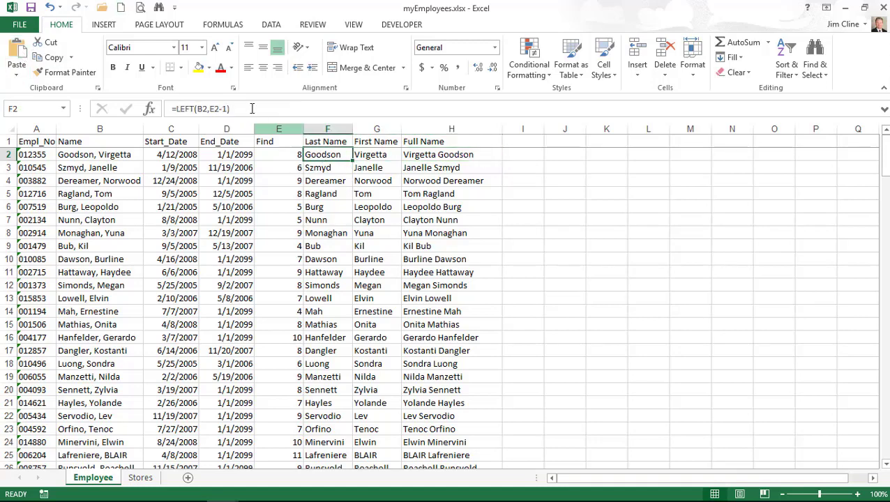
drag(178, 109, 246, 108)
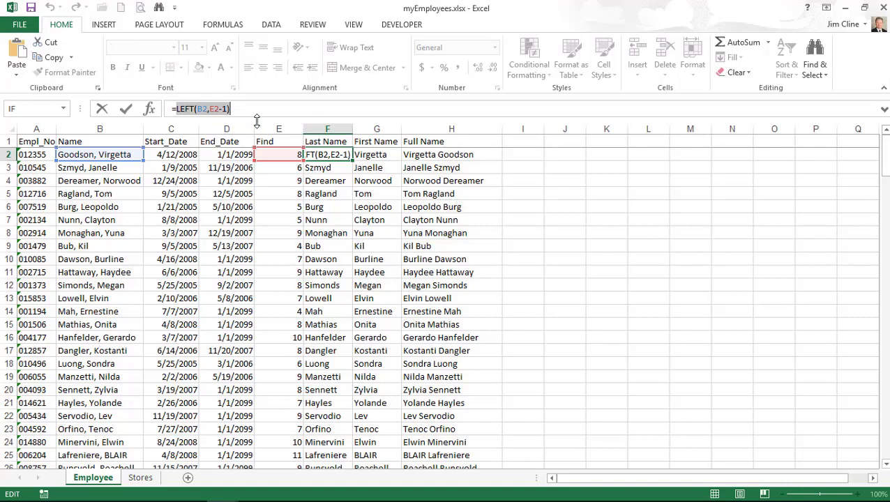
key(Escape)
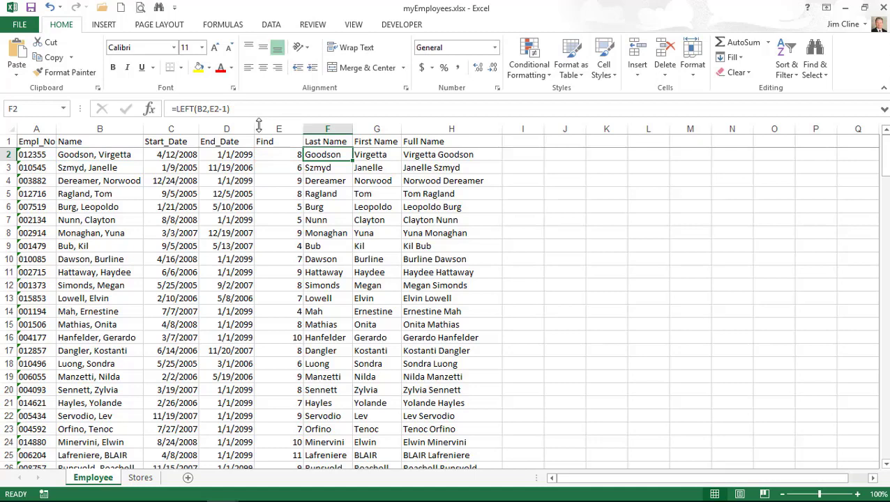
click(434, 154)
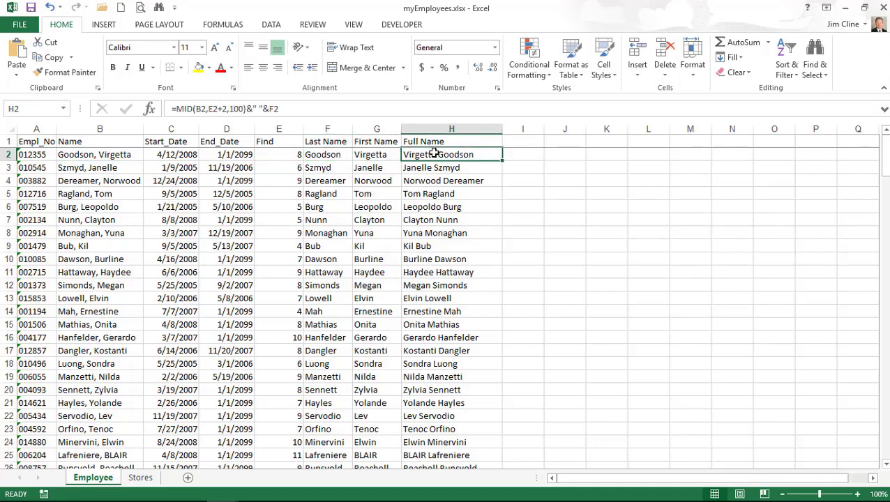
double_click(270, 109)
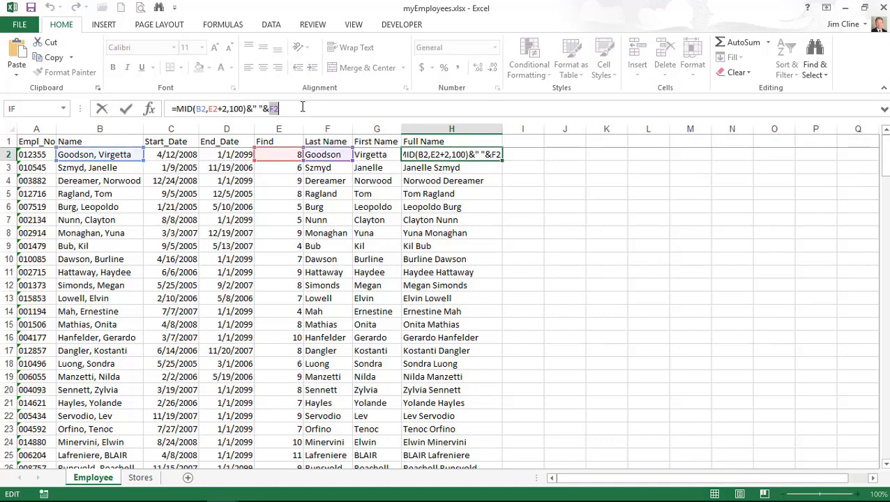
text(LEFT(B2,E2-1))
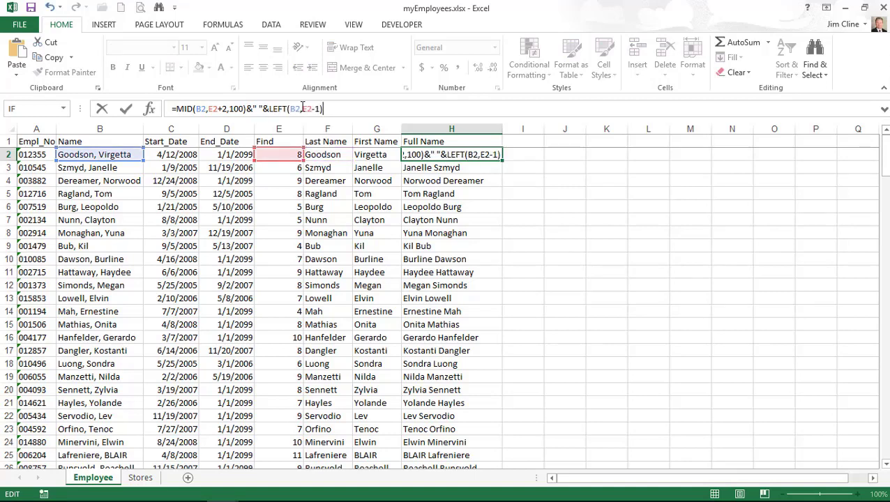
key(ctrl+Return)
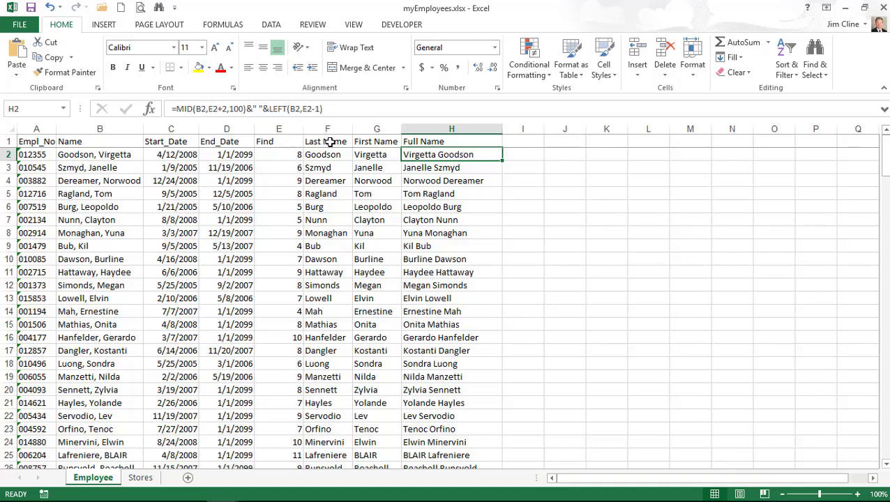
Step: Replace both E2 references in H2's formula with the expression FIND(",",B2) copied from cell E2
click(282, 154)
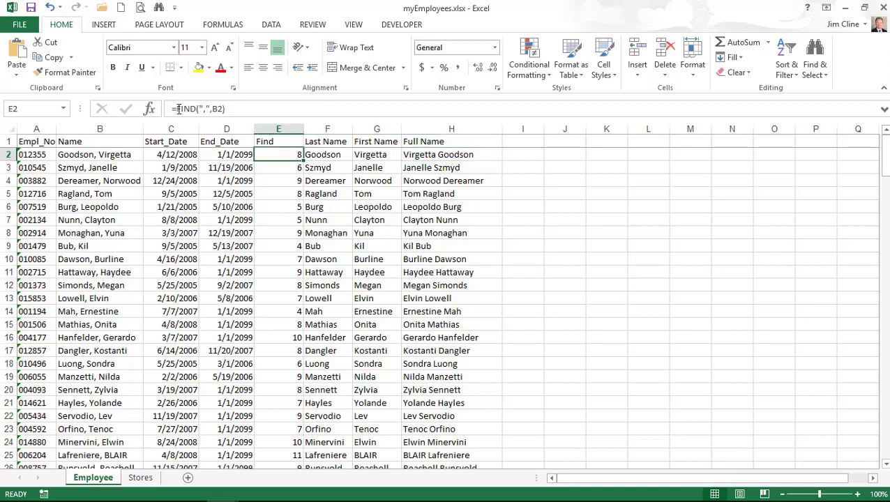
drag(175, 109, 245, 110)
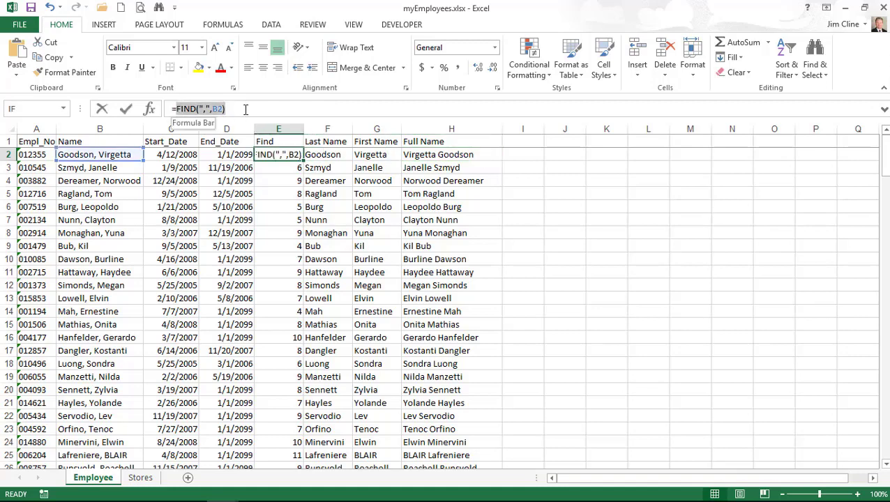
click(54, 60)
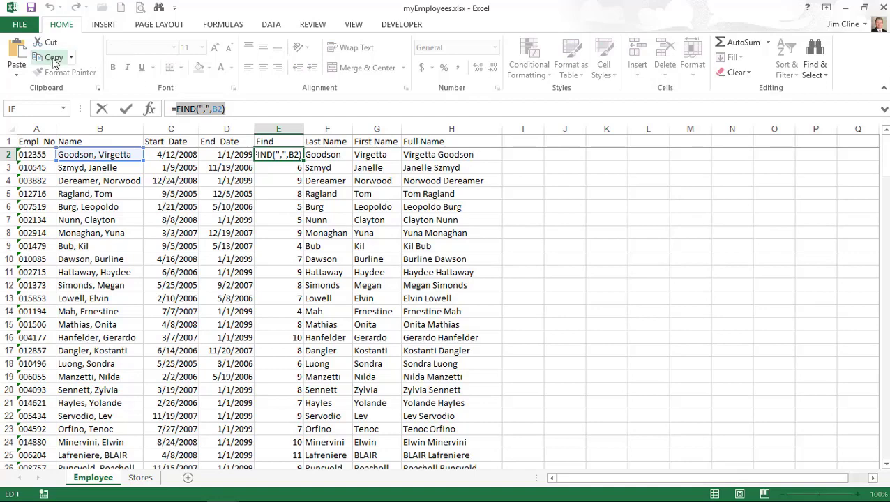
key(Escape)
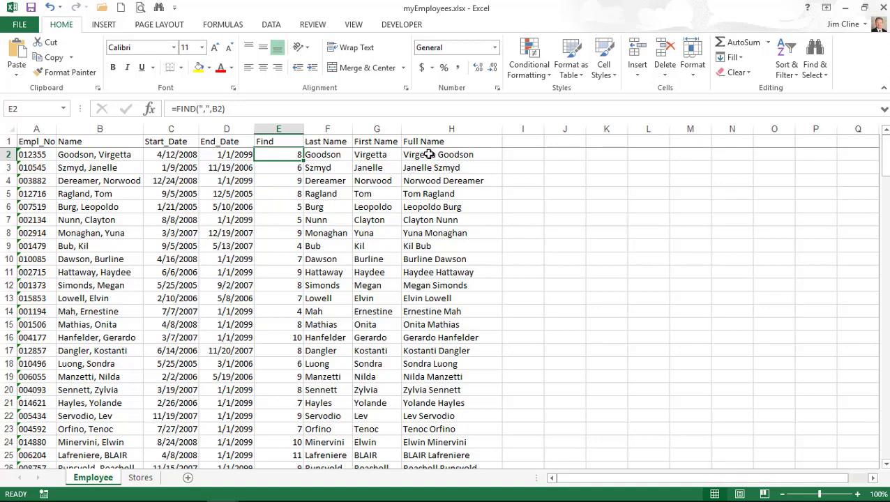
click(429, 154)
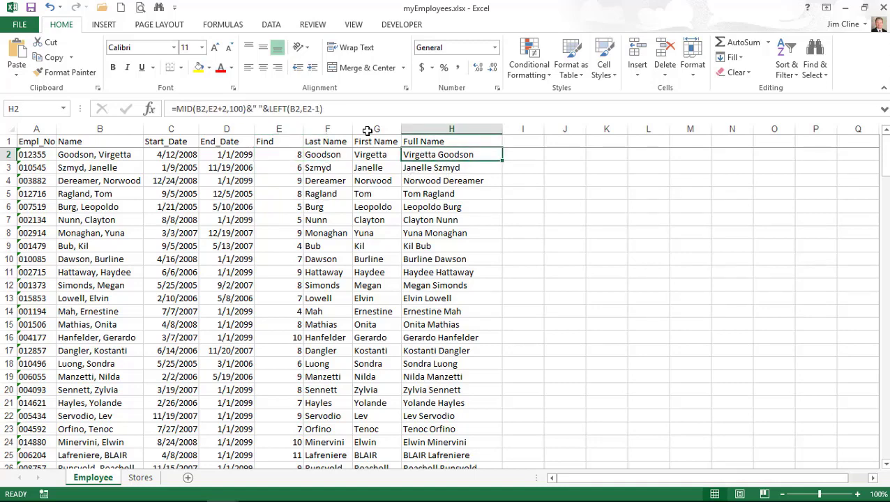
click(211, 109)
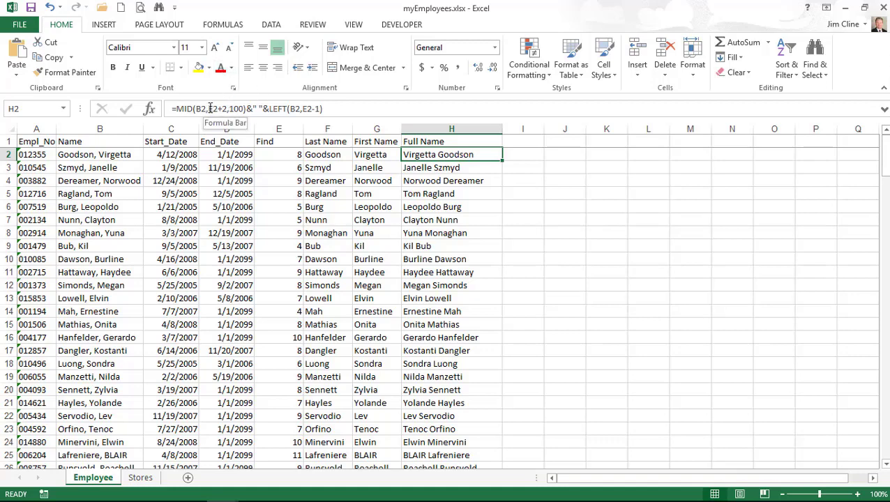
drag(208, 109, 218, 109)
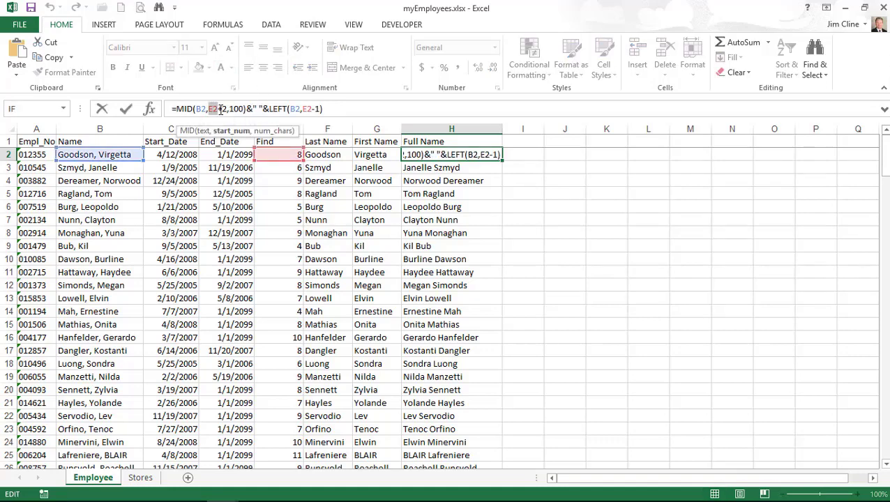
click(18, 53)
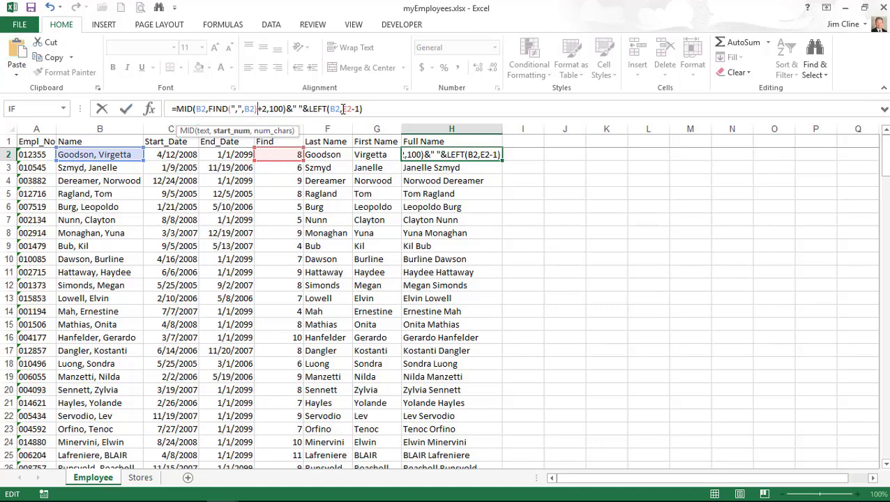
drag(341, 108, 353, 109)
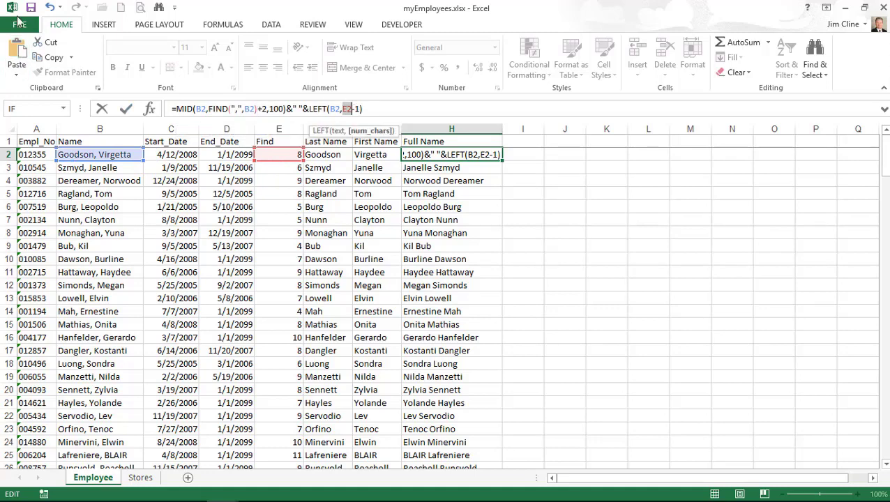
click(18, 50)
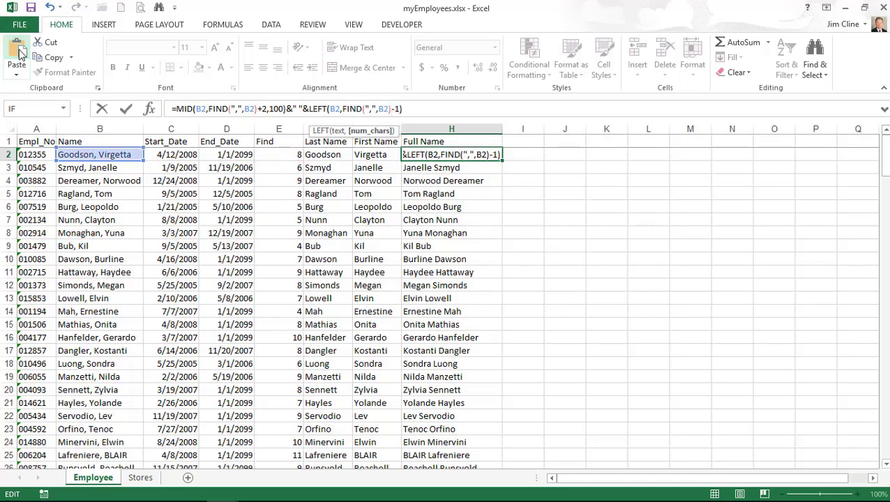
key(ctrl+Return)
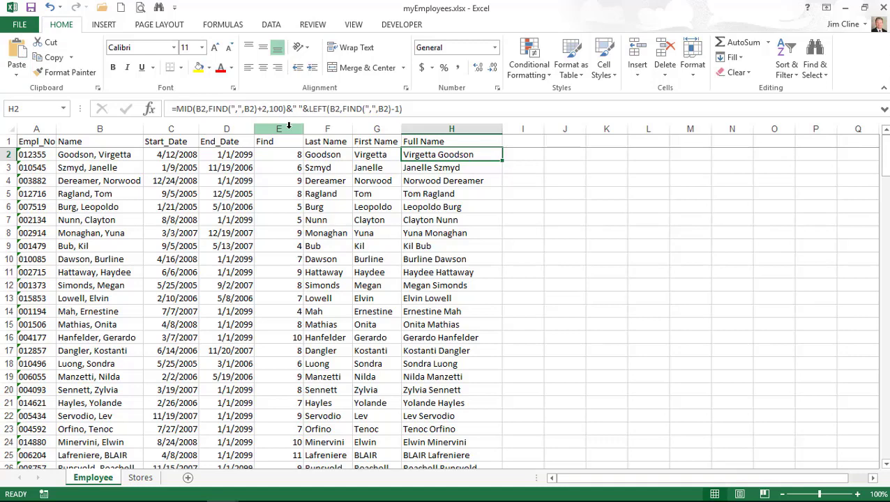
Step: Delete the Find, Last Name and First Name columns and refill the nested formula from E2 down the Full Name column
drag(288, 126, 378, 133)
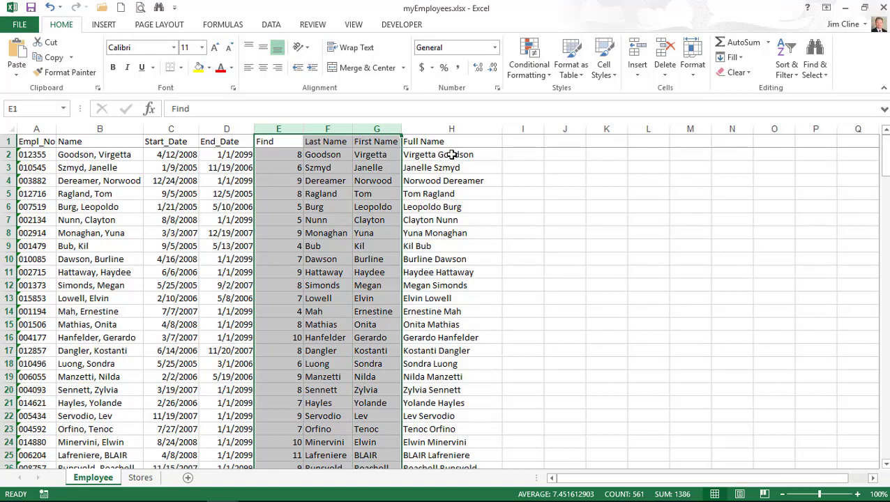
click(663, 70)
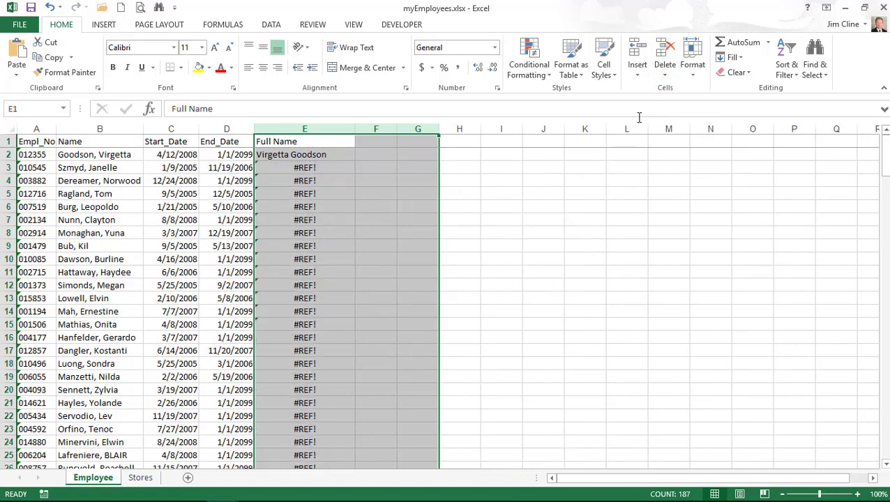
click(313, 154)
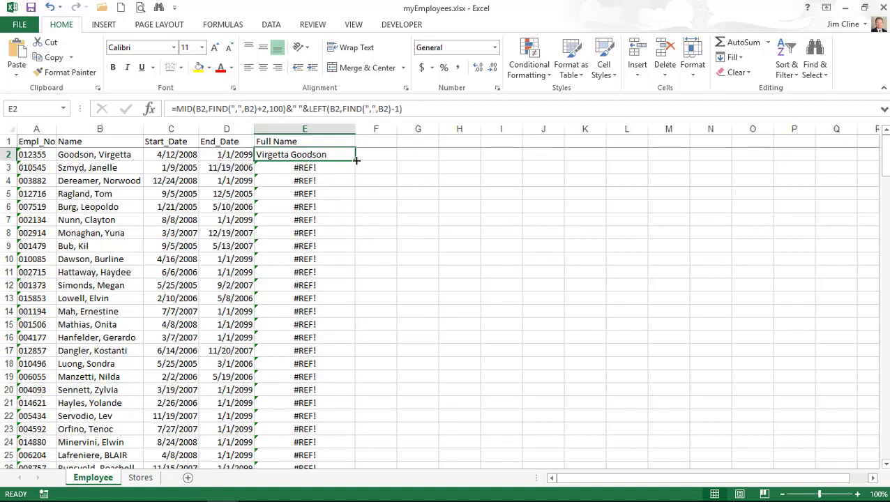
double_click(355, 160)
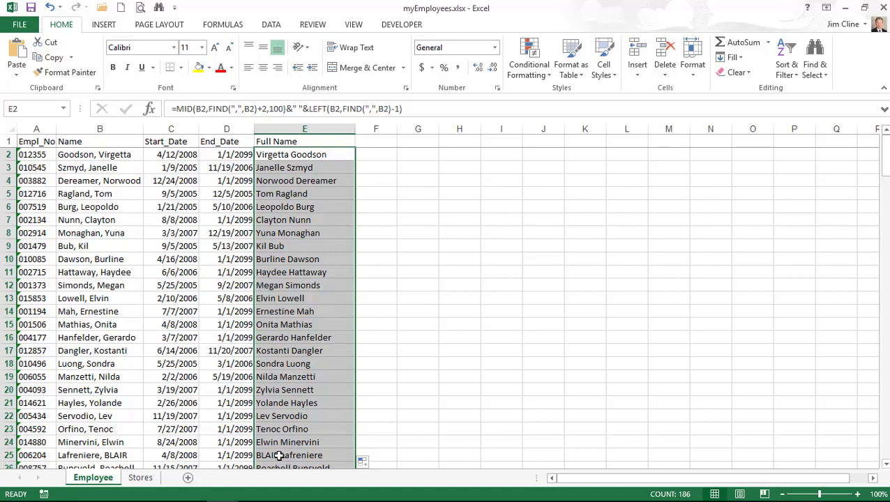
click(278, 456)
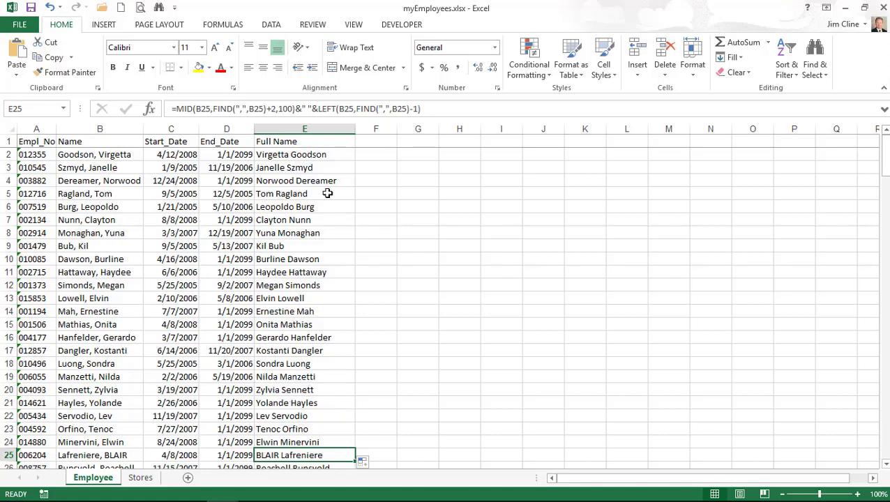
Step: Wrap the entire Full Name formula in cell E2 in the UPPER function
click(288, 154)
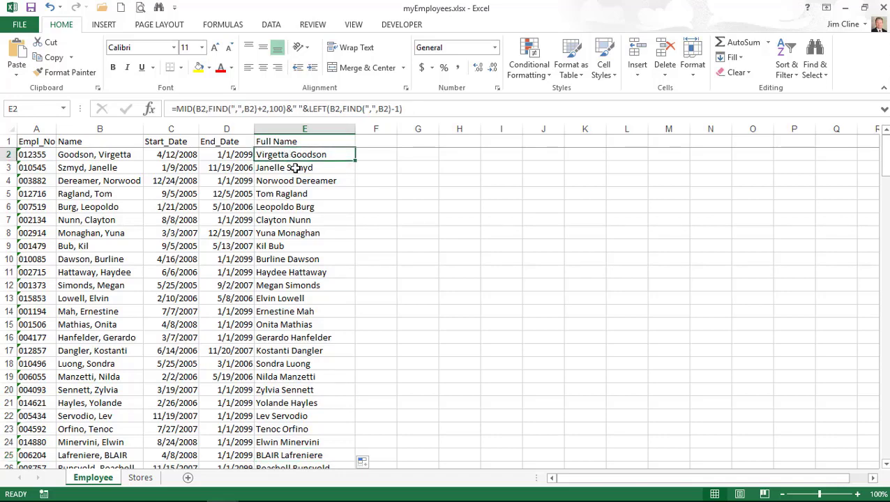
click(177, 109)
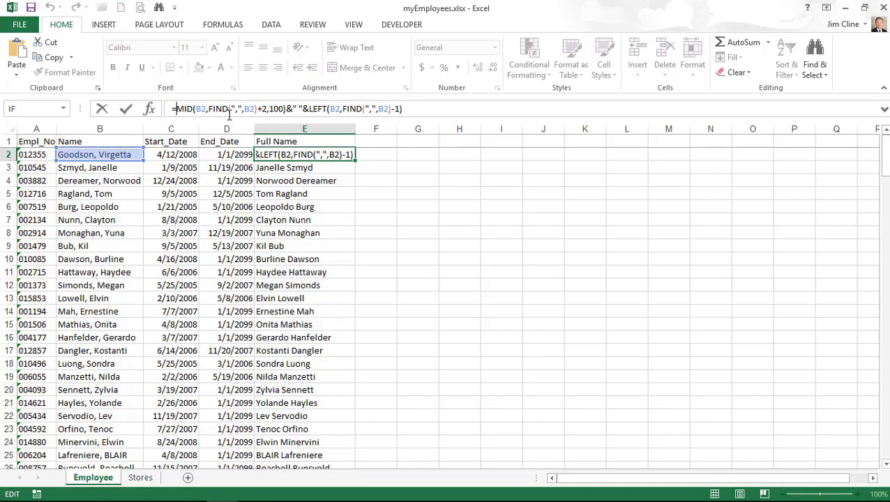
text(upper()
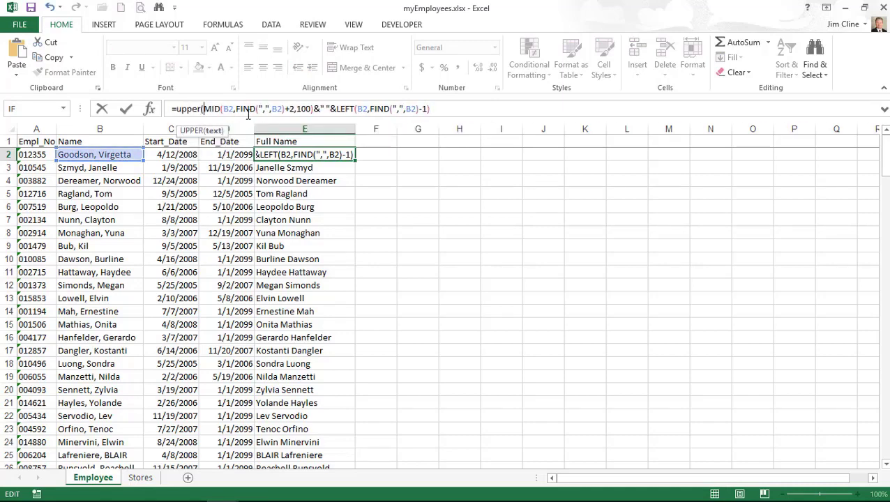
click(441, 109)
text())
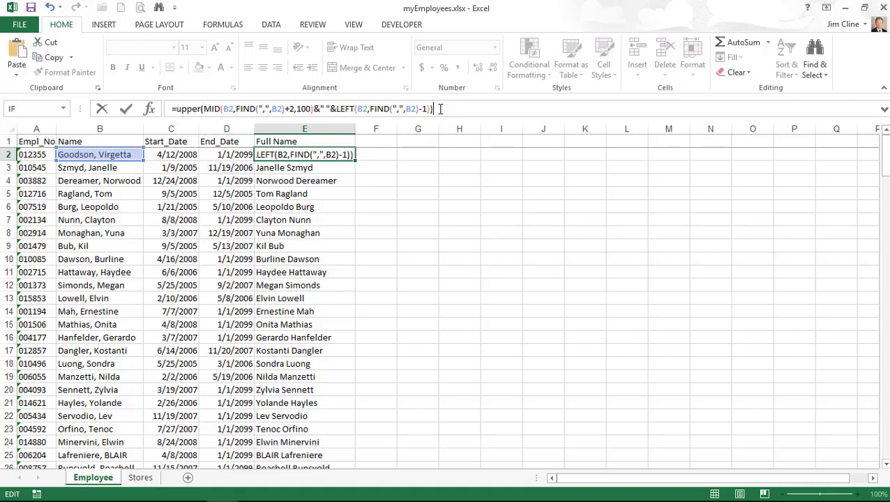
key(ctrl+Return)
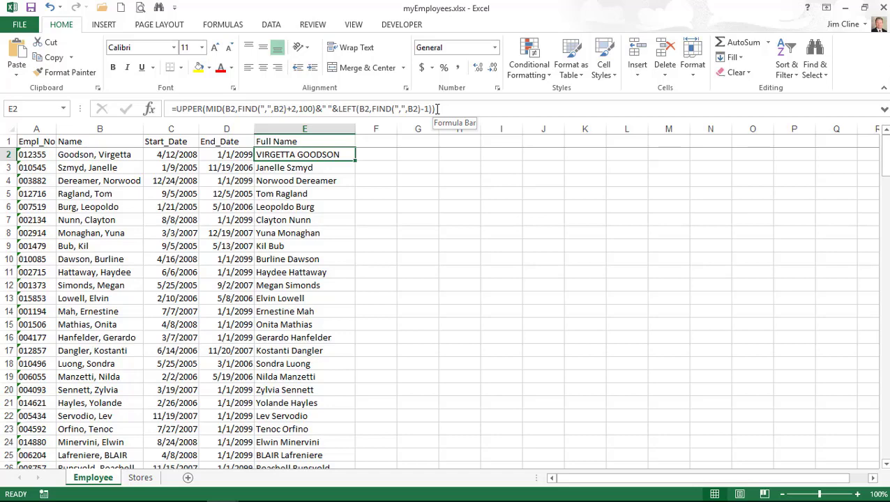
Step: Replace the UPPER function with LOWER in E2's Full Name formula
double_click(191, 108)
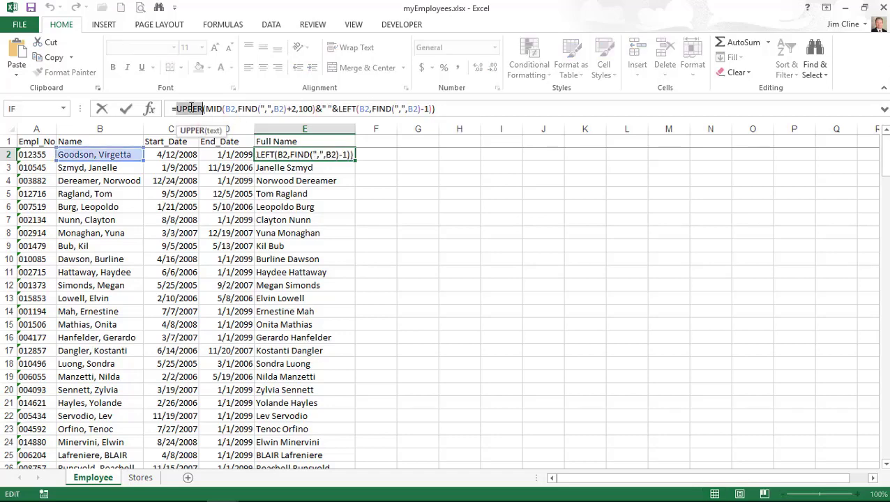
text(lower)
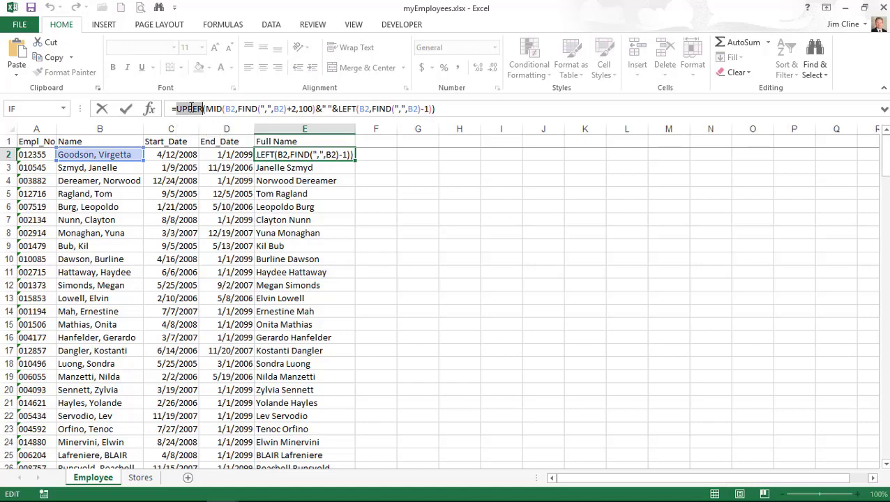
key(ctrl+Return)
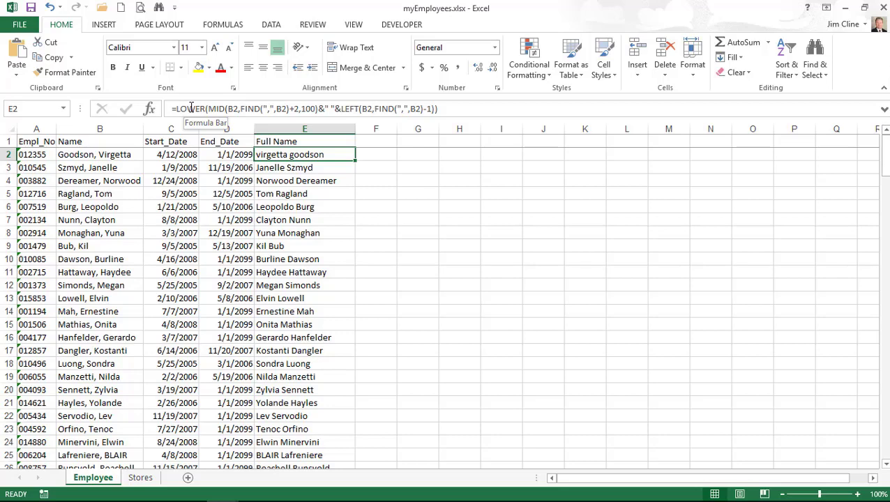
Step: Change the outer function of E2's formula to PROPER and fill it down the Full Name column
click(191, 108)
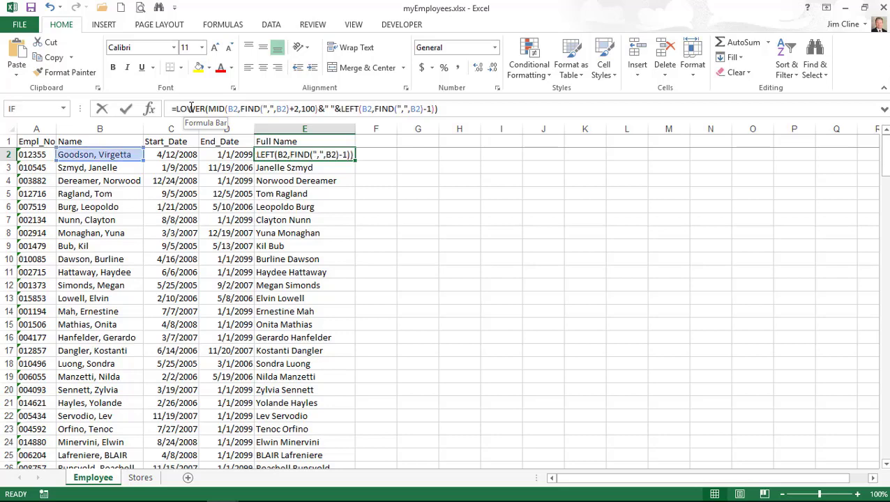
double_click(191, 108)
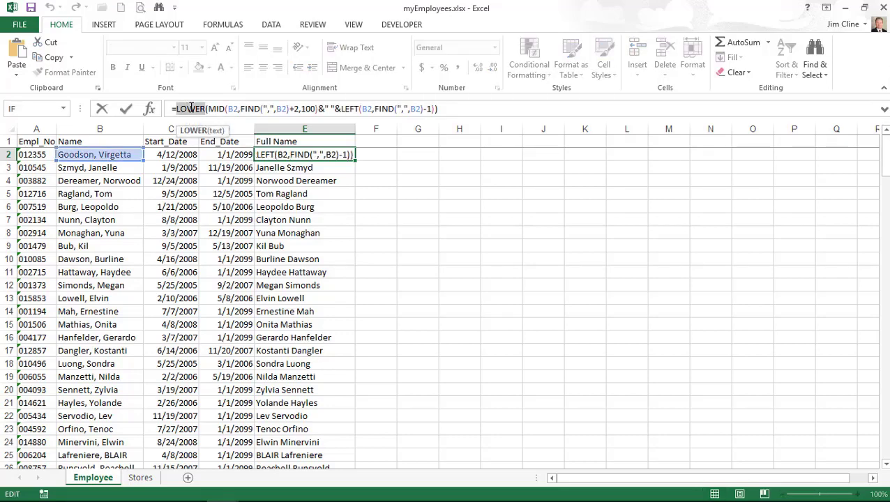
text(proper)
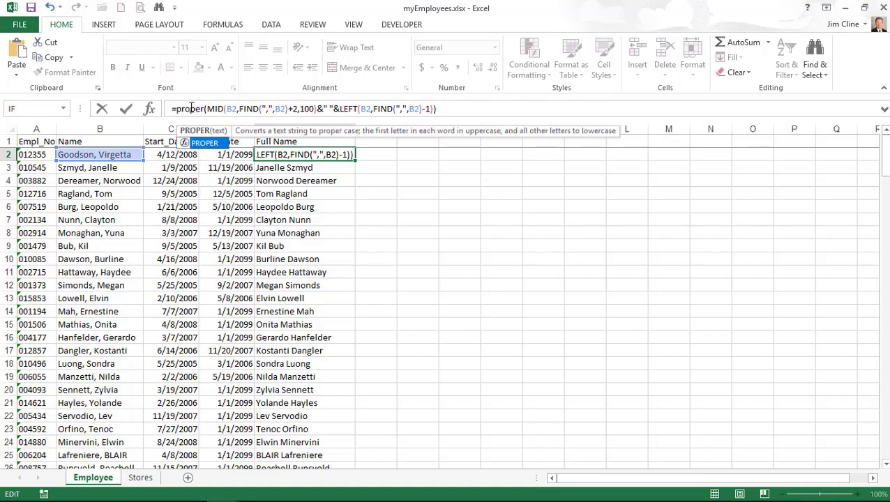
key(ctrl+Return)
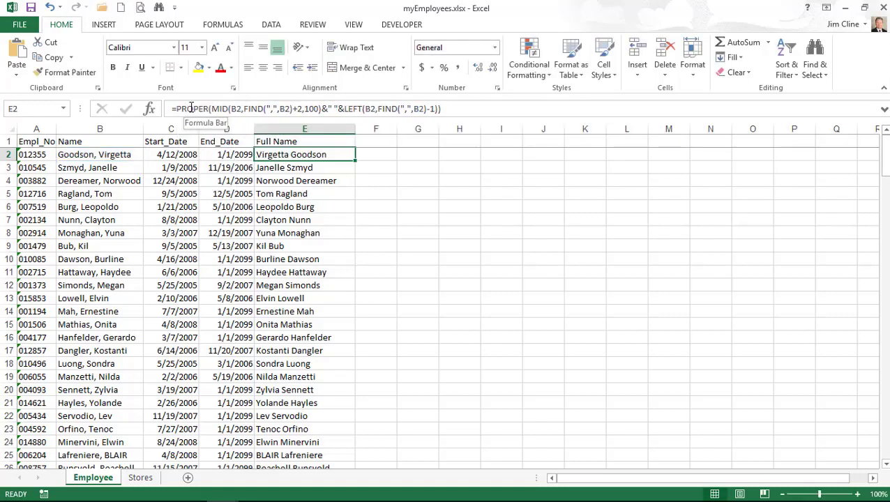
double_click(354, 161)
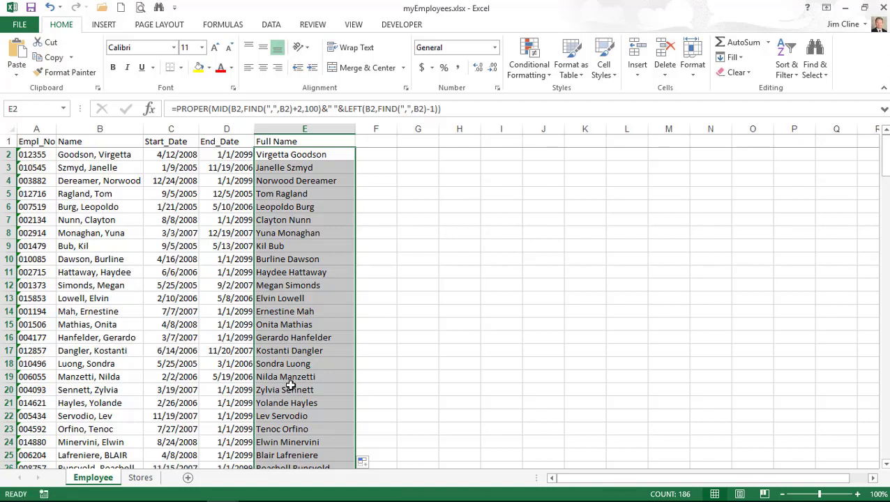
Step: Enter two sample full names in capitals, one with a Mc surname in G2 and one with the suffix III in G3
click(419, 153)
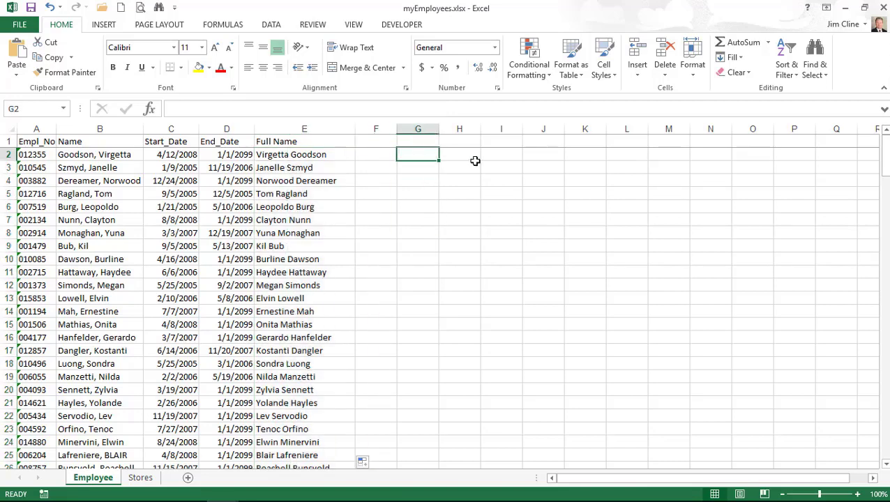
text(Jim )
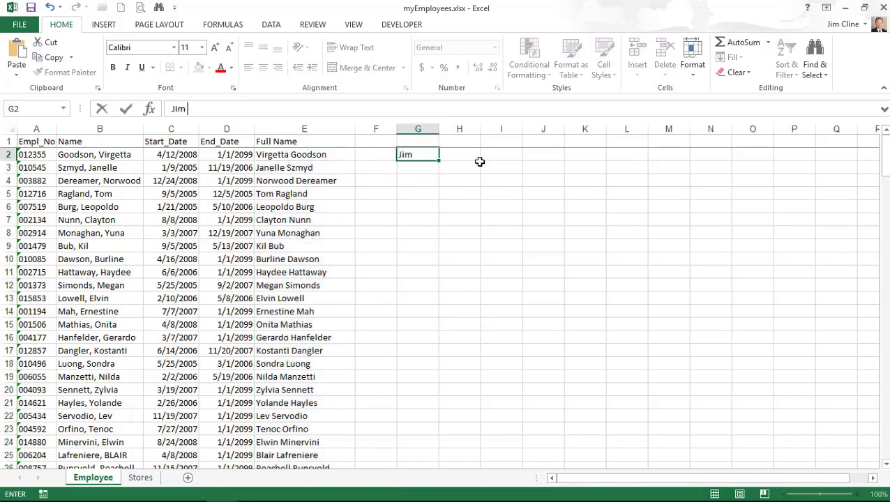
text(McGo)
key(BackSpace)
key(BackSpace)
key(BackSpace)
key(BackSpace)
key(BackSpace)
key(BackSpace)
key(BackSpace)
key(BackSpace)
text(JIM MCGOWE)
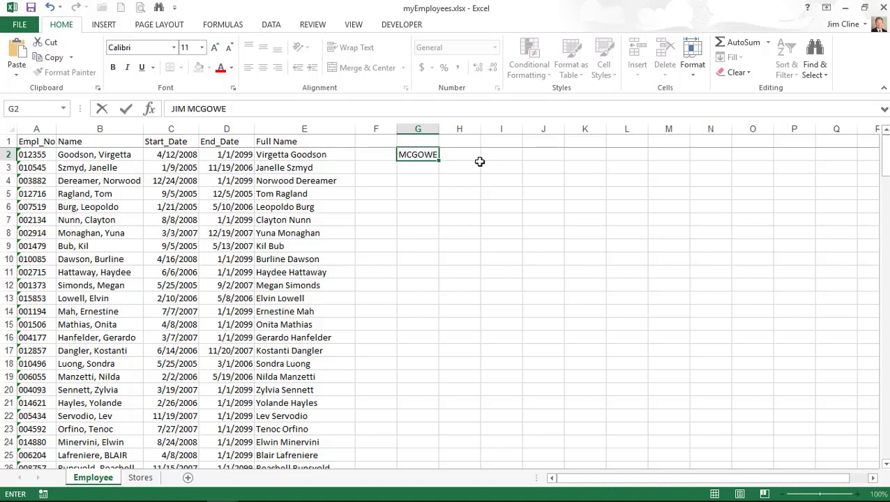
text(N)
key(Return)
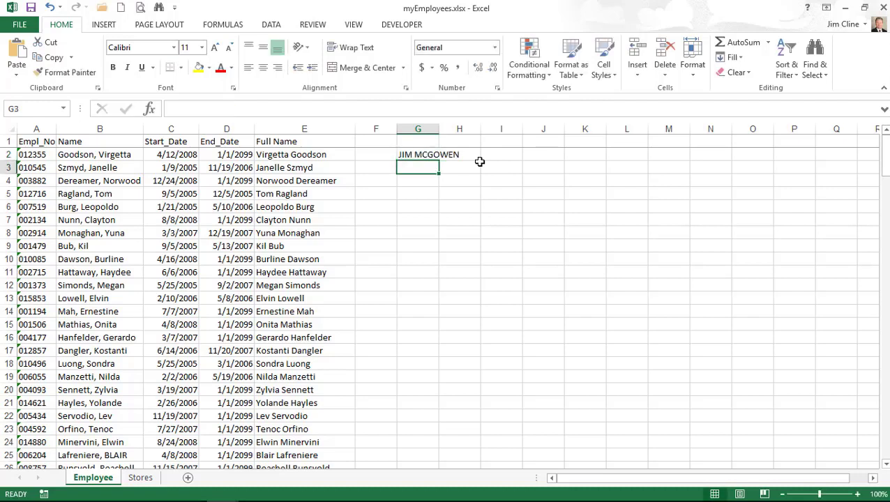
text(JOE SMITH III)
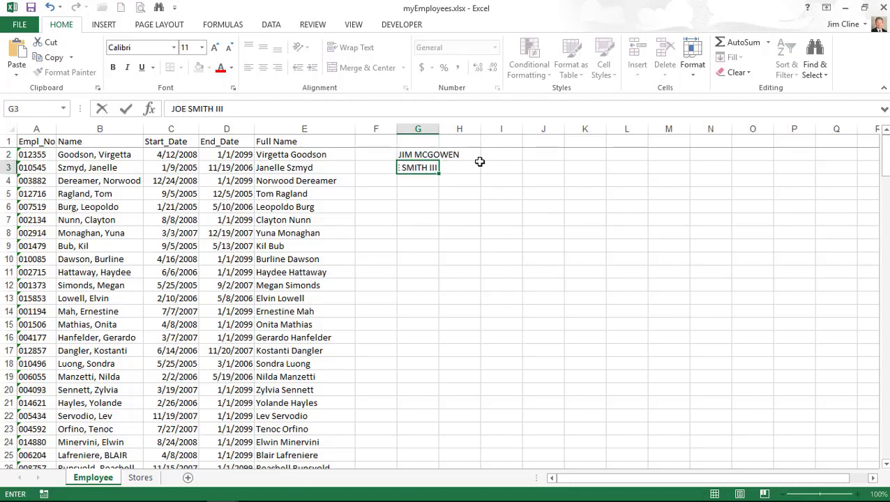
key(ctrl+Return)
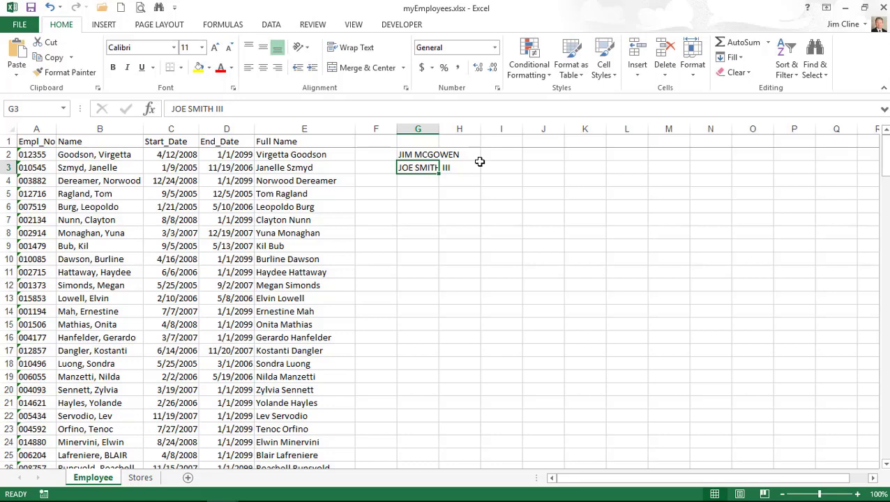
Step: Fit column G to its contents, then enter =PROPER(G2) in H2 and copy it to H3
double_click(439, 129)
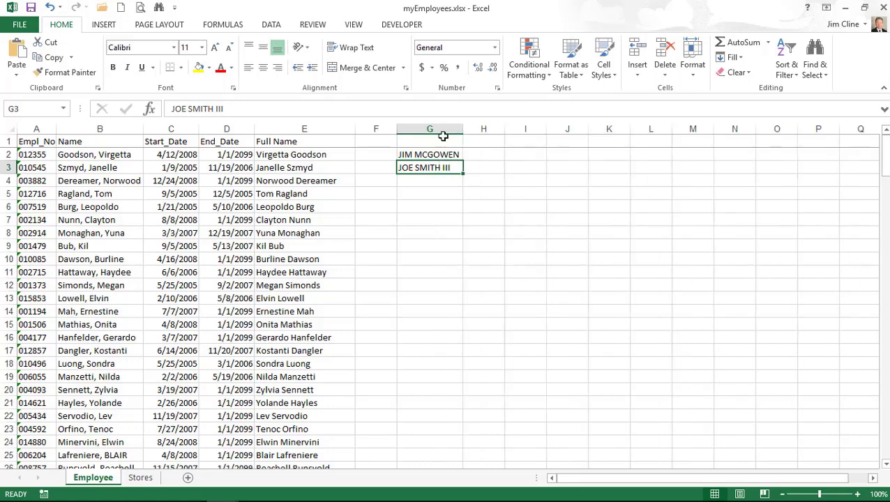
click(485, 154)
text(=PROPER()
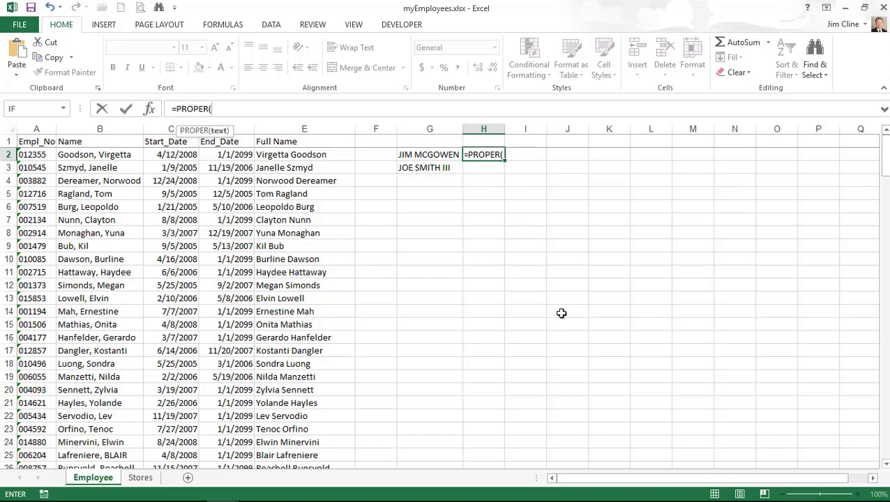
key(Left)
text())
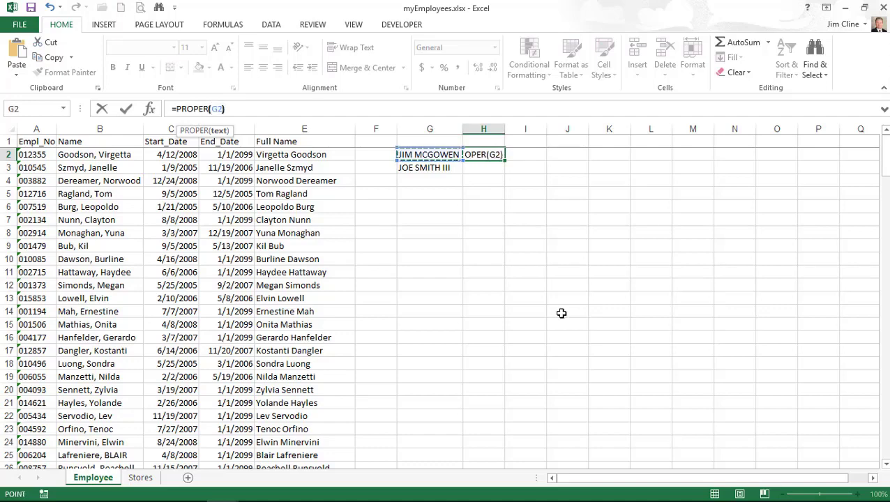
key(ctrl+Return)
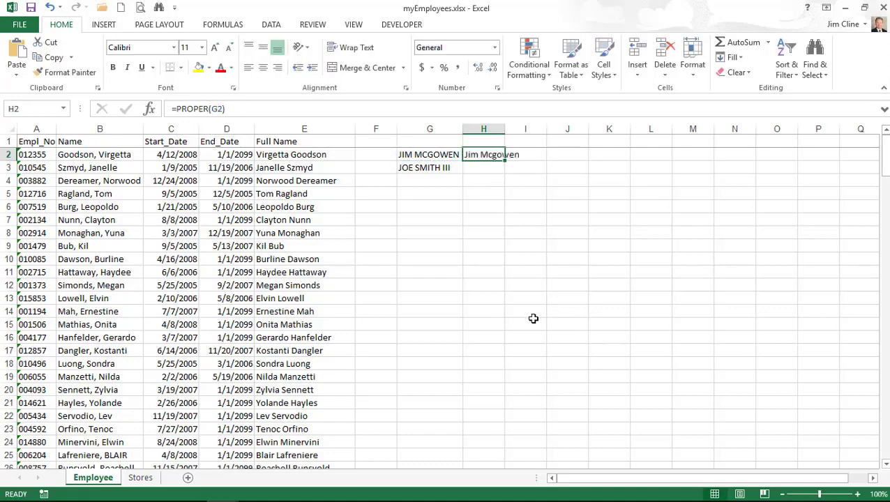
key(ctrl+c)
key(Down)
key(Return)
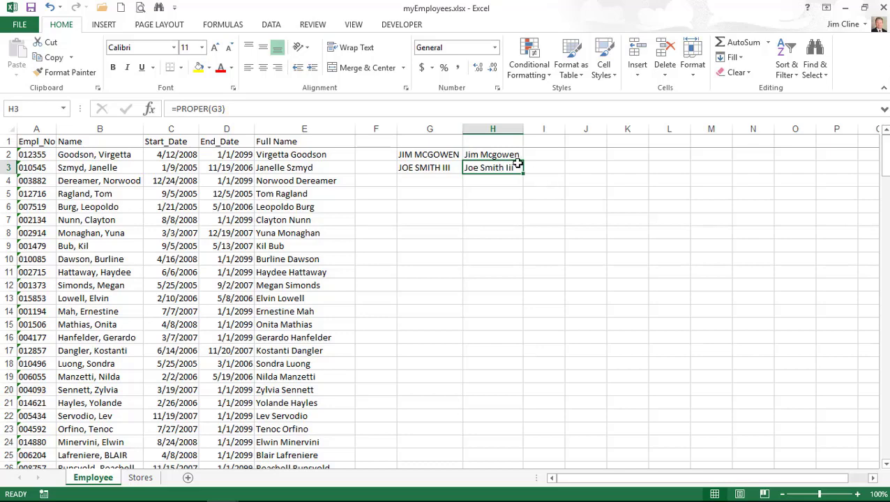
Step: Delete the sample-name columns G and H from the Employee sheet and return to cell E2
drag(431, 123, 489, 120)
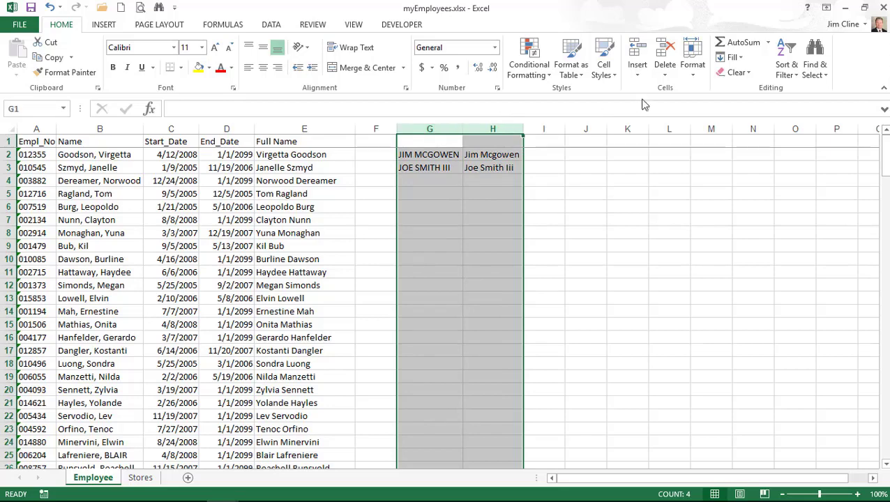
click(665, 50)
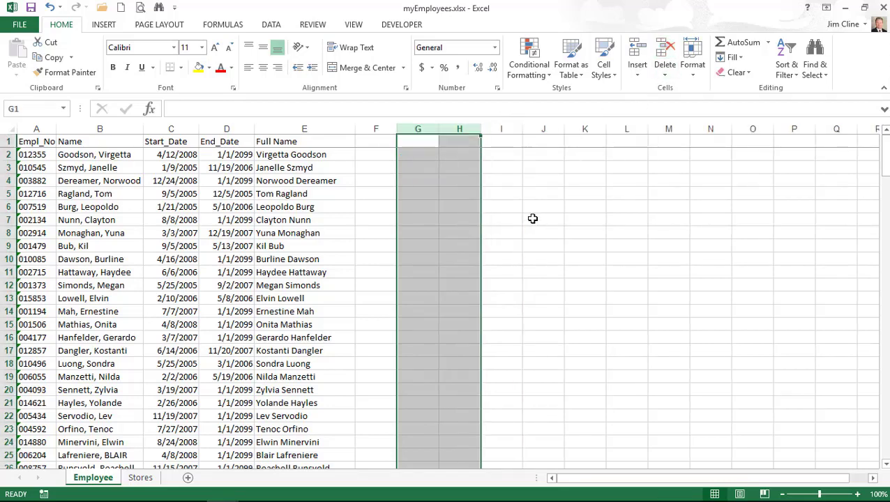
click(302, 154)
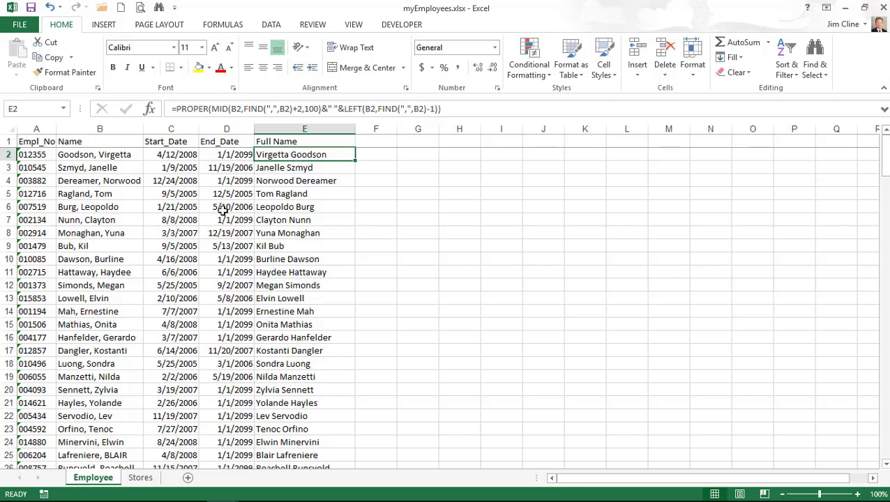
Step: On the Stores sheet, add a Location header in I1 and give it the Phone header's formatting
click(140, 480)
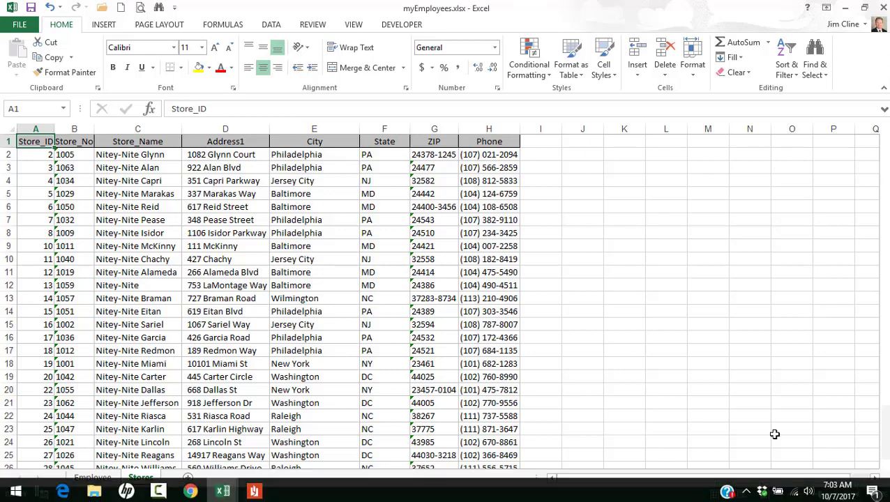
click(540, 142)
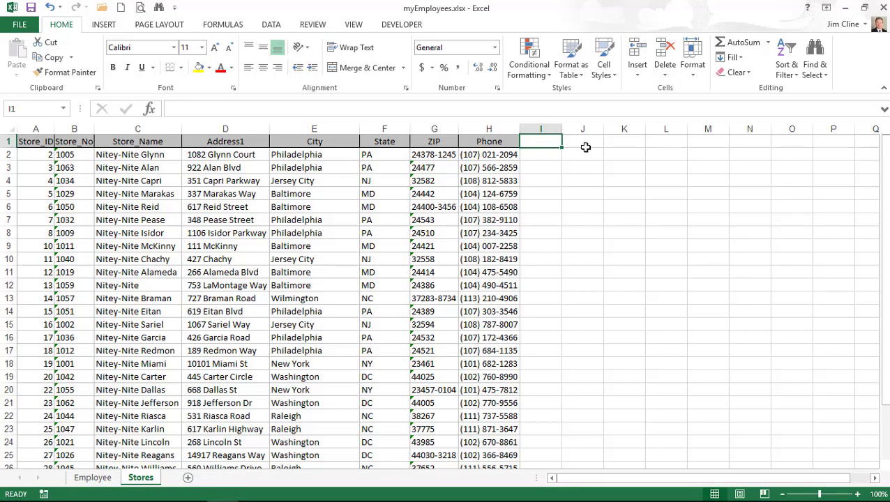
text(Location)
click(507, 142)
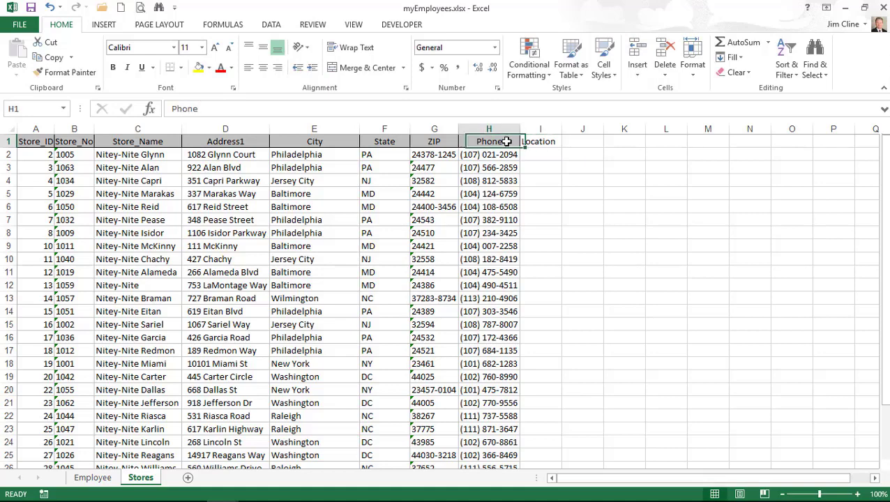
click(70, 72)
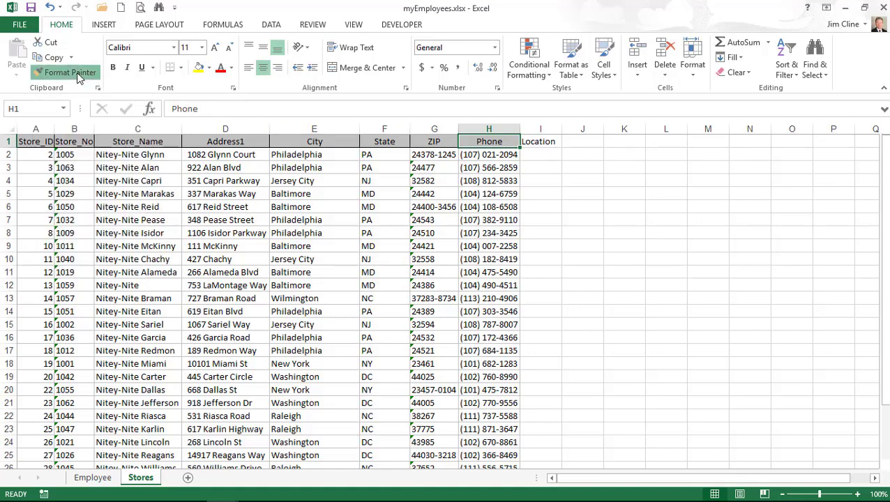
click(536, 142)
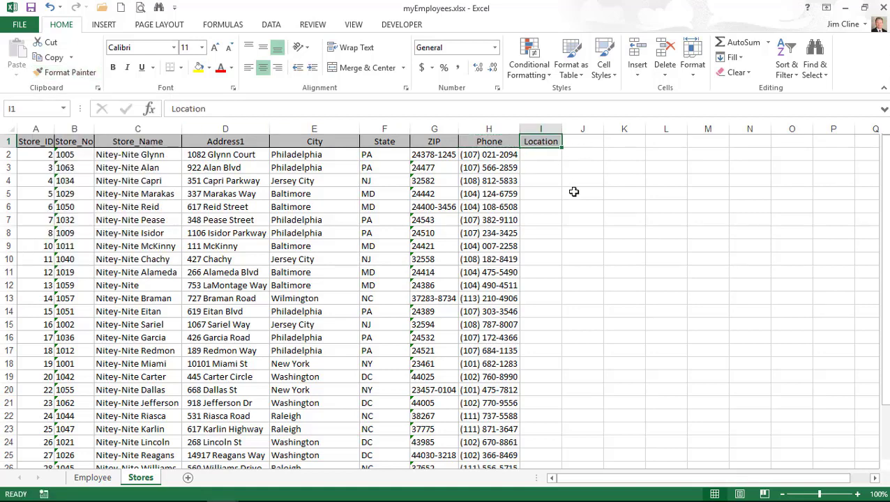
key(Return)
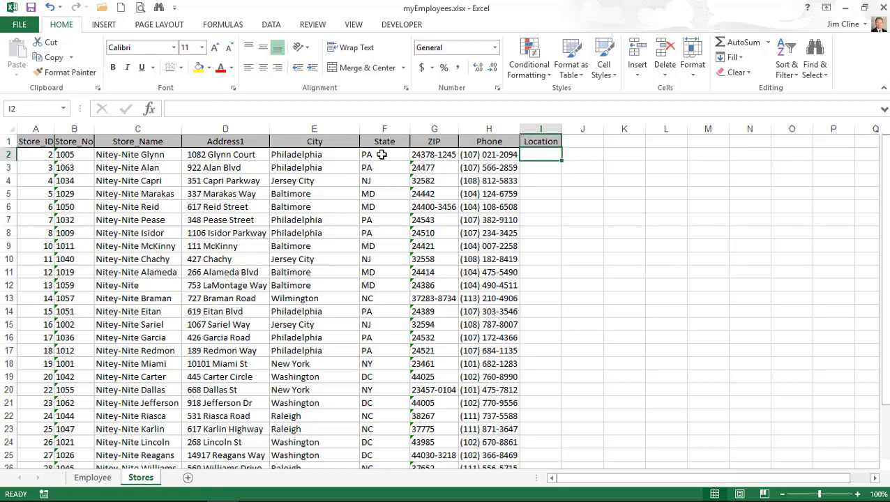
Step: Enter =D2&", "&E2&", "&F2 in I2 to join address, city and state, and fit the Location column to its contents
click(378, 107)
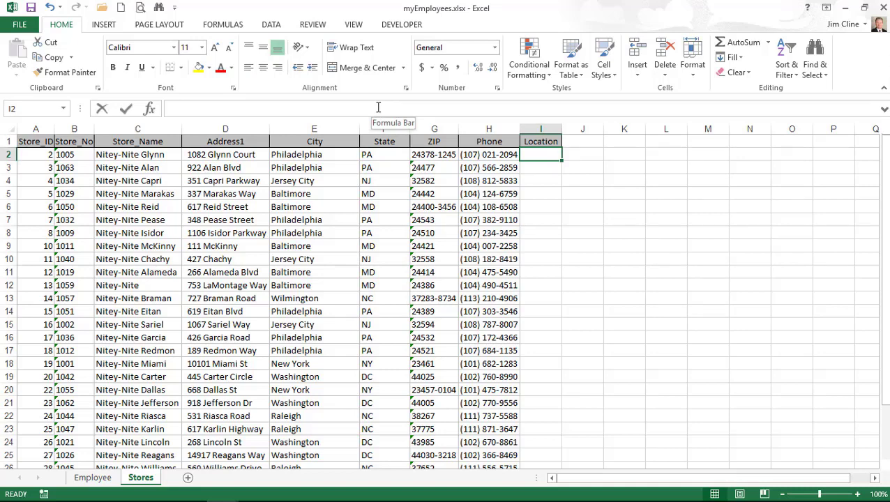
click(379, 107)
text(=)
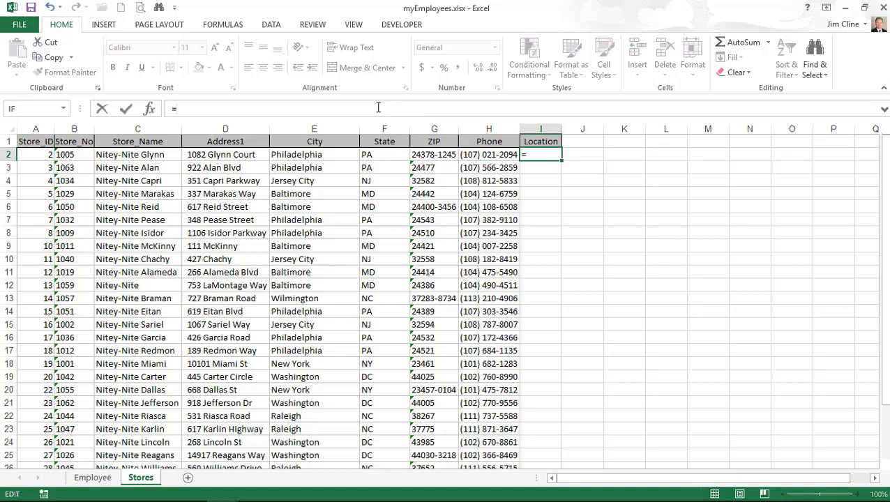
click(219, 154)
text(&)
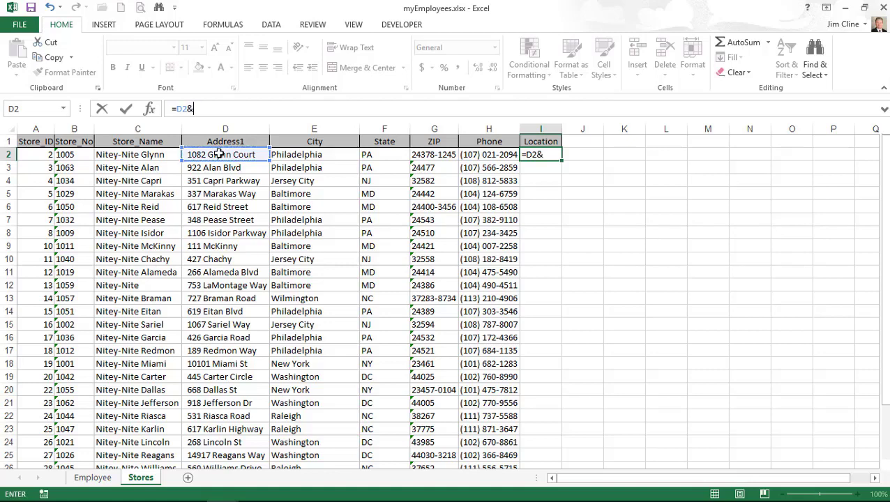
text(", "&)
click(304, 154)
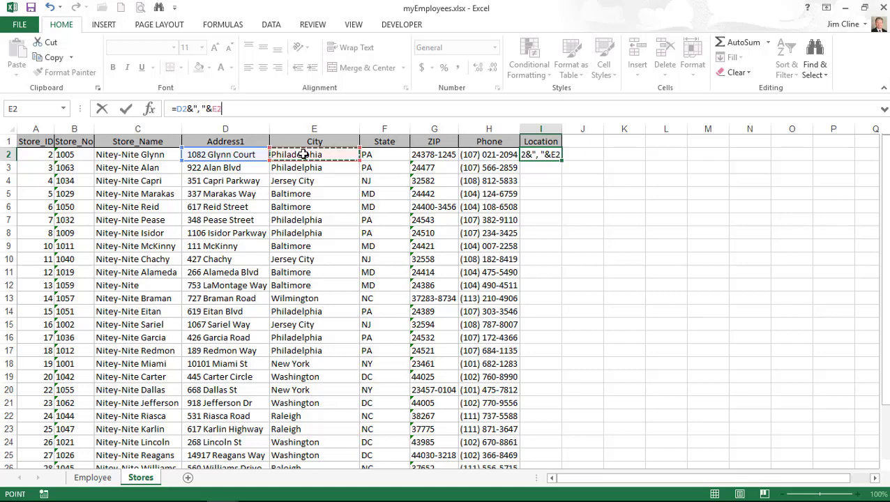
text(&")
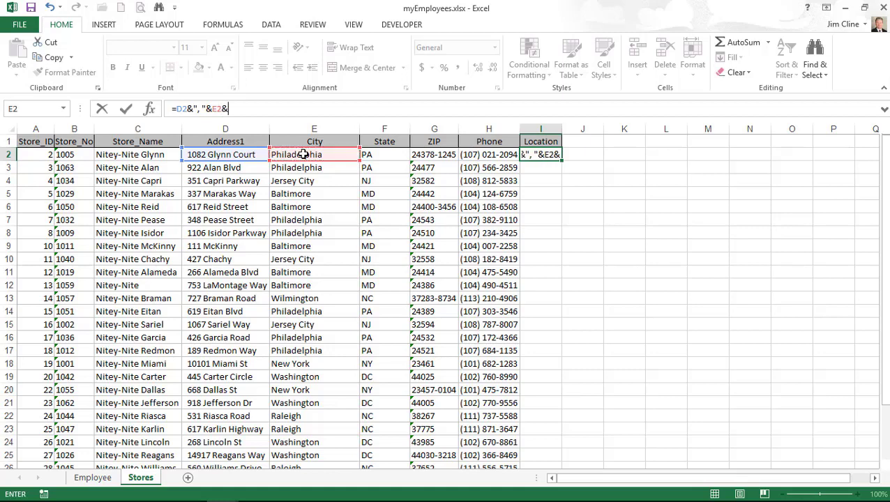
text(, "&)
click(388, 152)
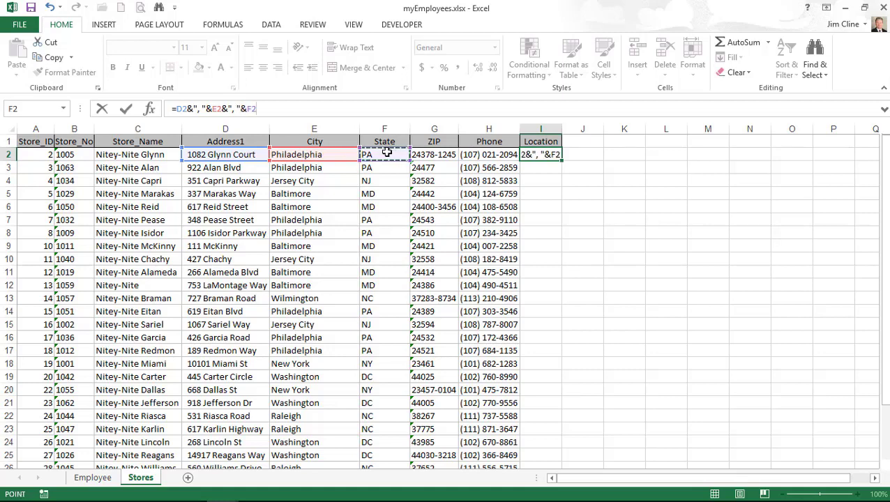
key(ctrl+Return)
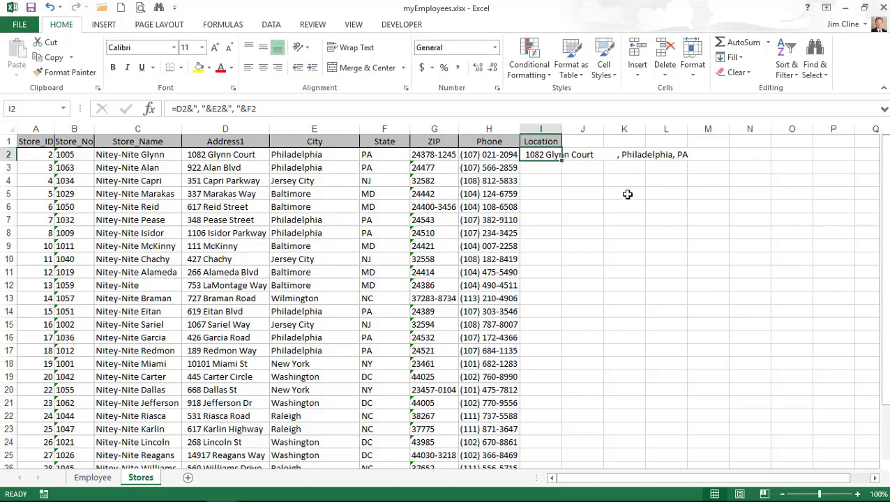
click(587, 154)
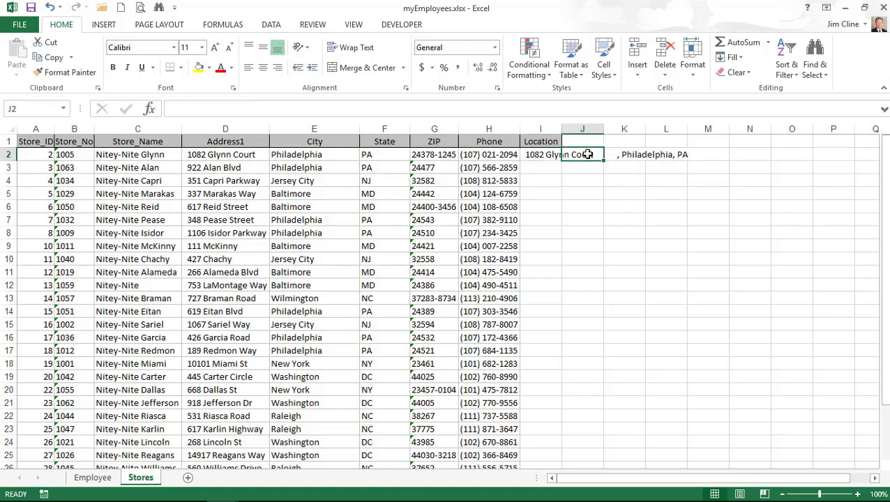
double_click(561, 129)
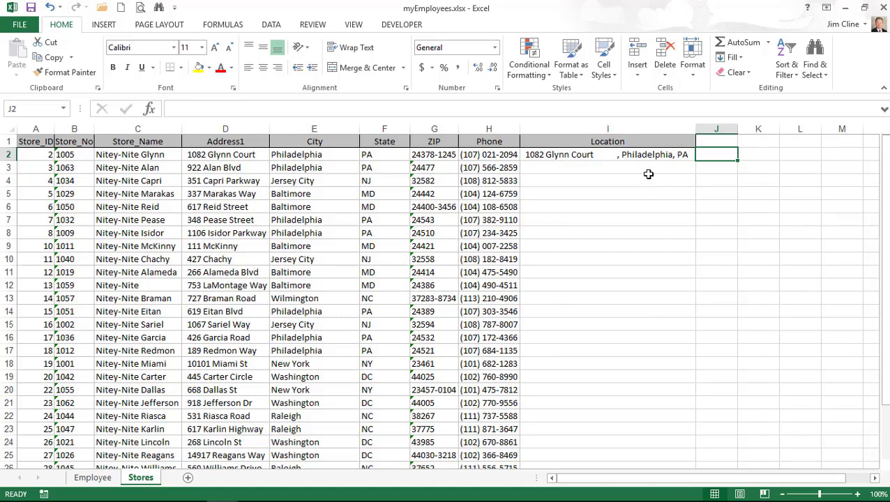
Step: Check the character count of the address in D2 with =LEN(D2) in J2, and clear that formula
text(=len)
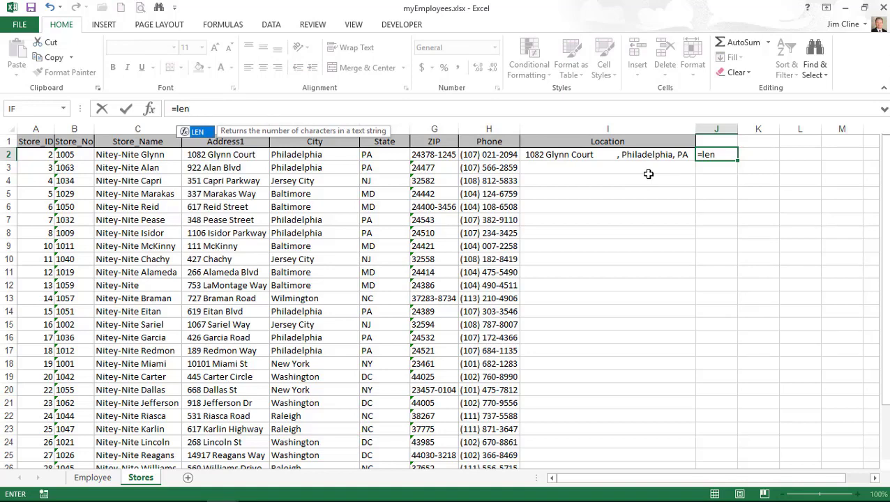
text(()
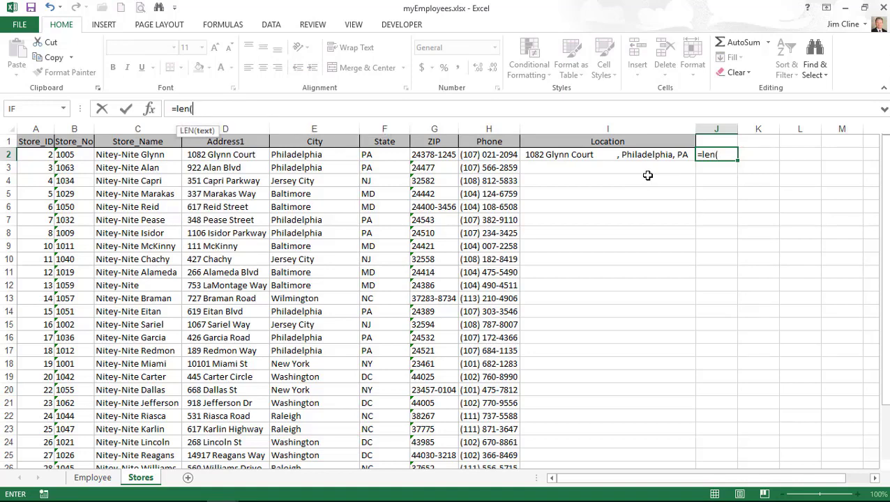
click(247, 155)
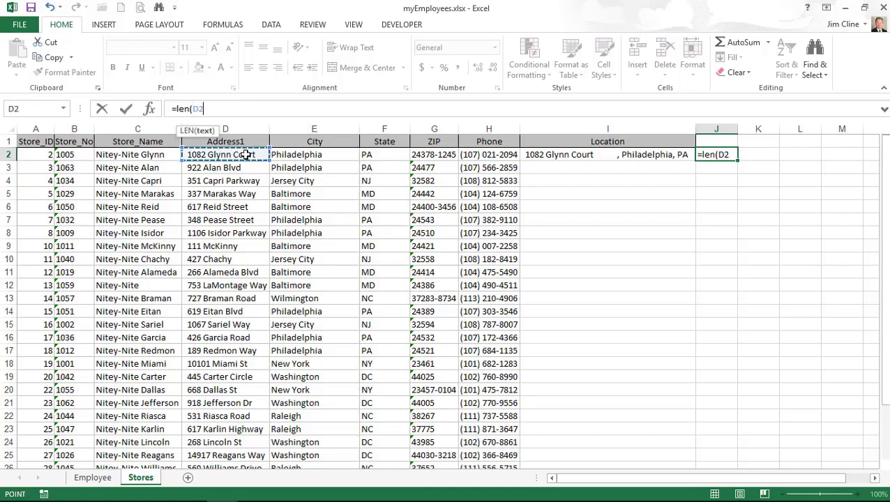
text())
key(ctrl+Return)
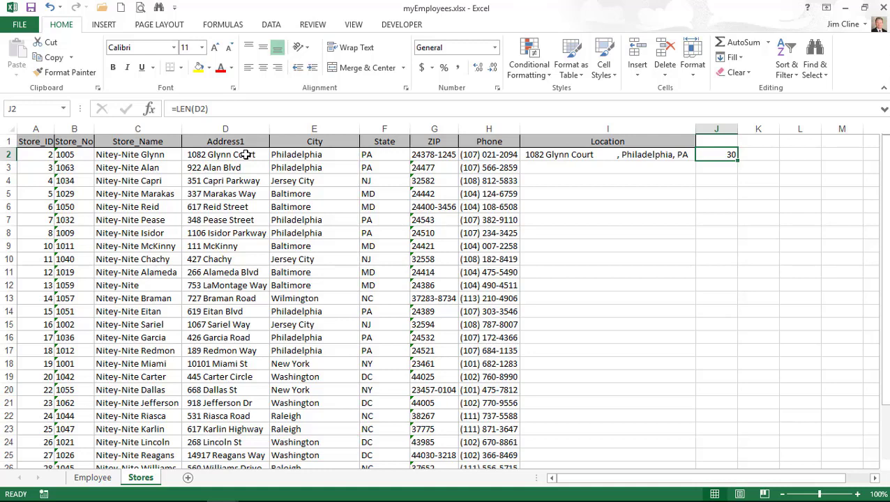
key(Delete)
Step: Wrap D2 in the TRIM function inside I2's formula and fill it down the Location column
click(565, 153)
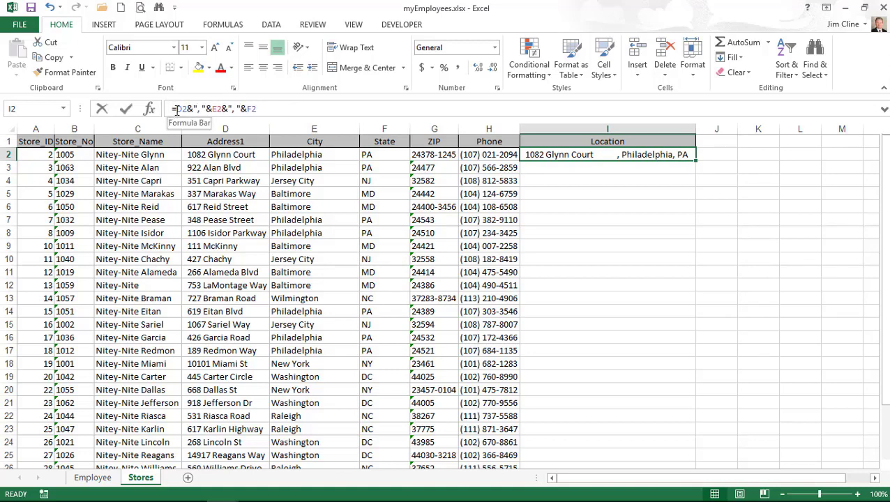
click(176, 109)
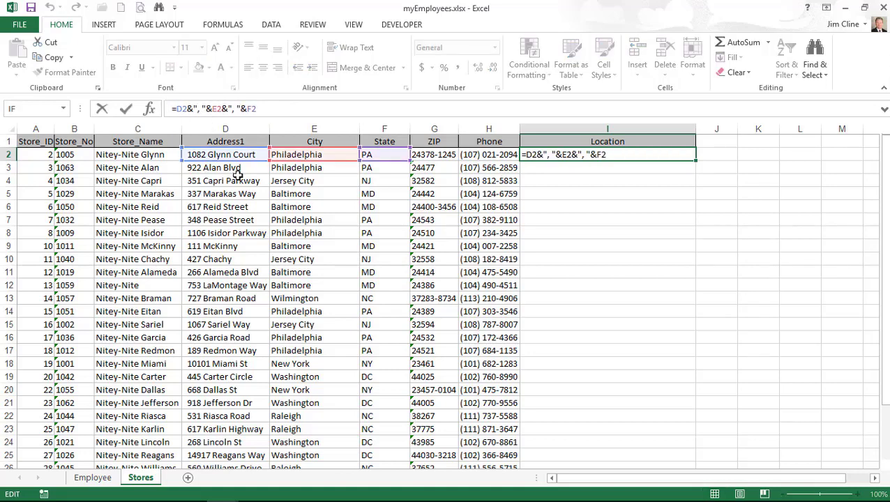
text(trim)
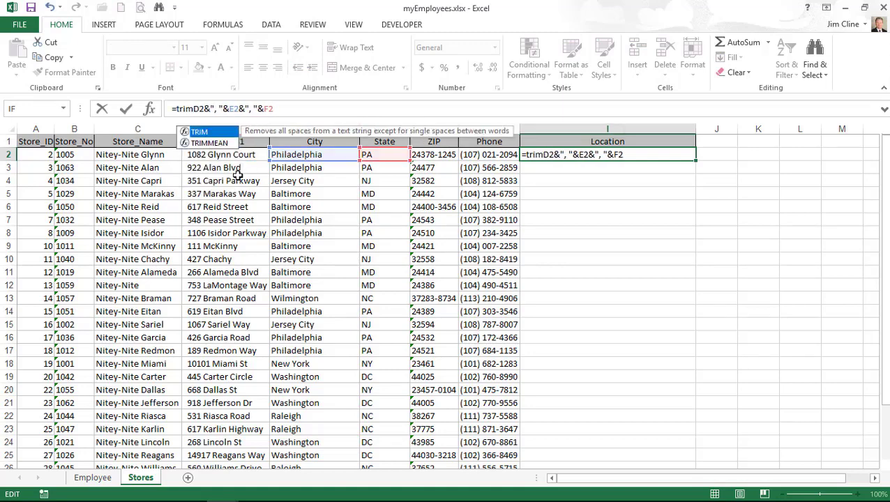
text((D2)
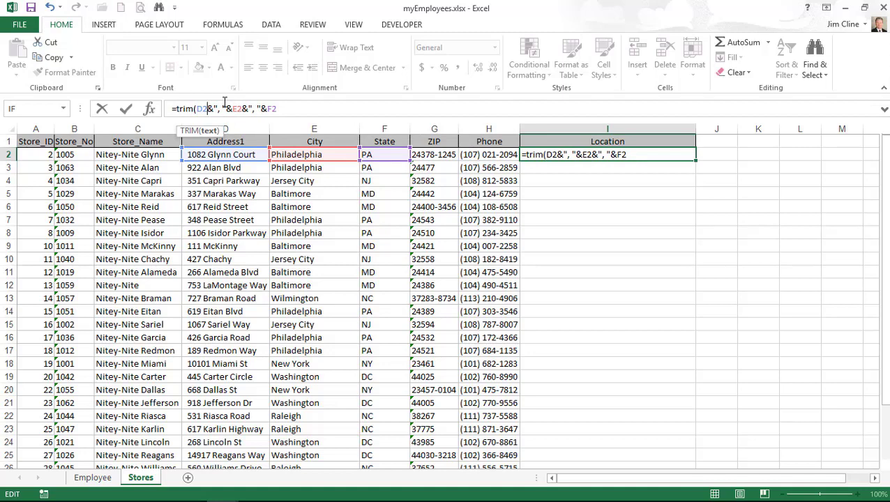
text())
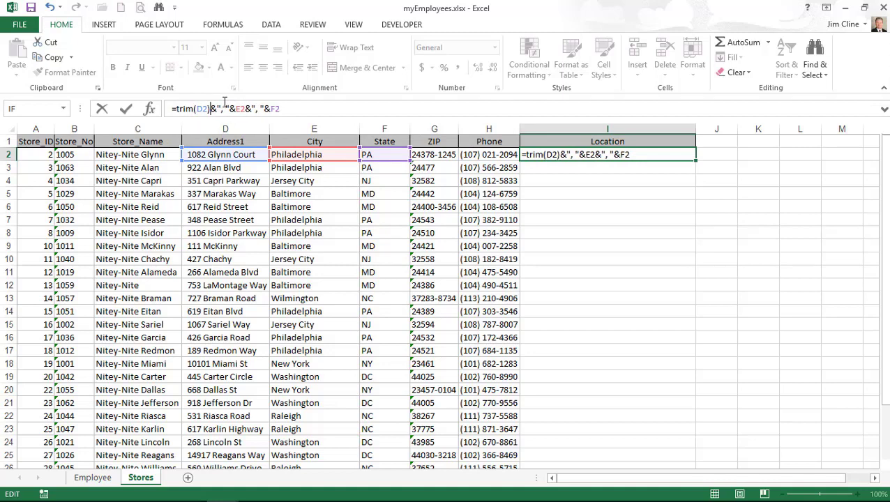
key(ctrl+Return)
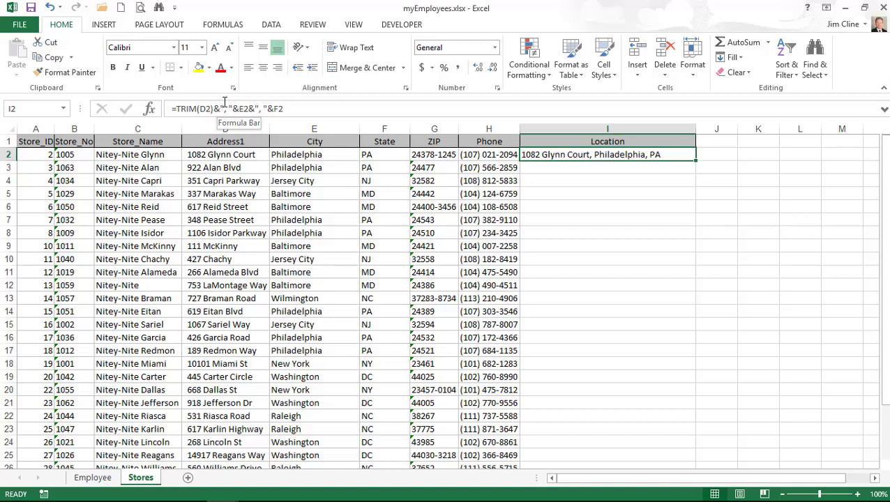
double_click(697, 161)
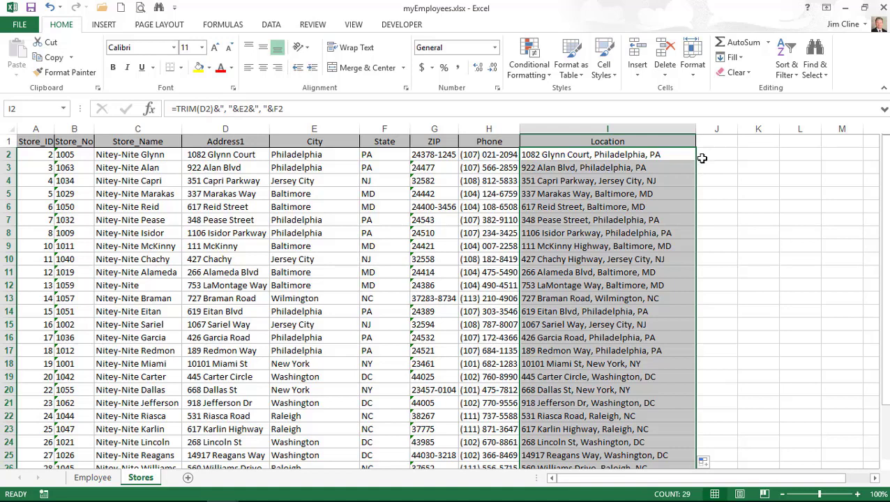
click(720, 140)
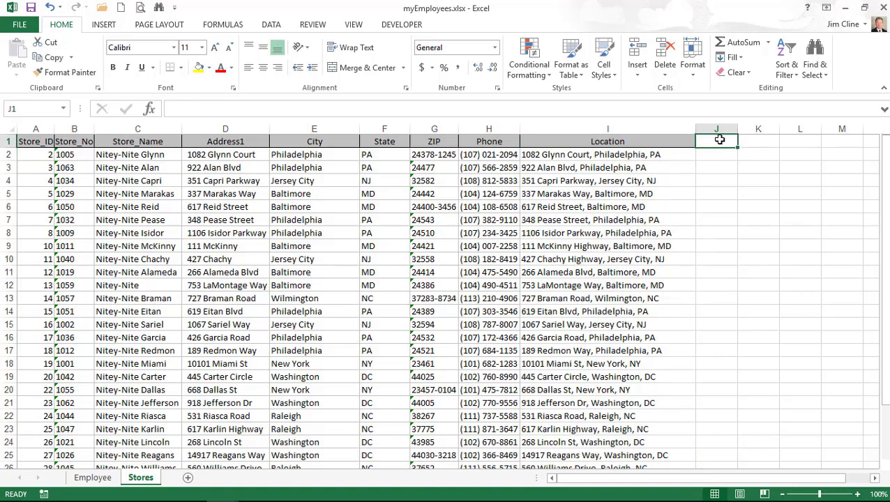
Step: Add a ZIP header in J1 and copy the Location header's formatting onto it
text(ZIP)
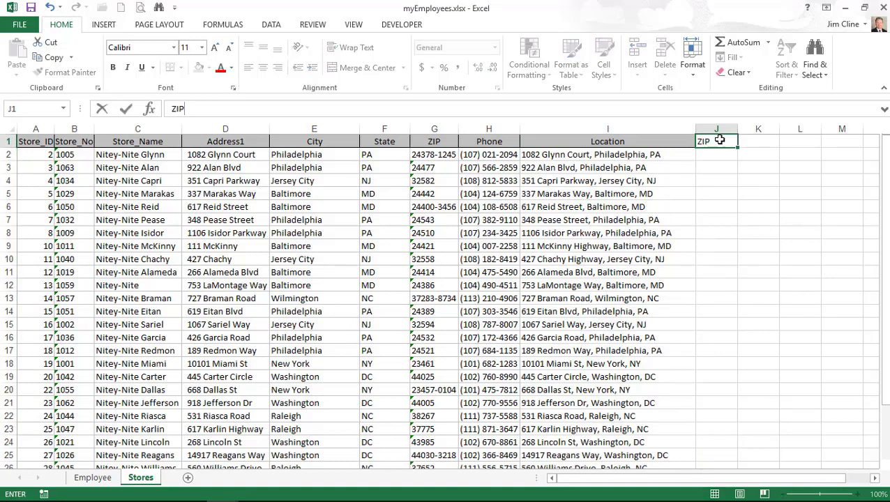
key(ctrl+Return)
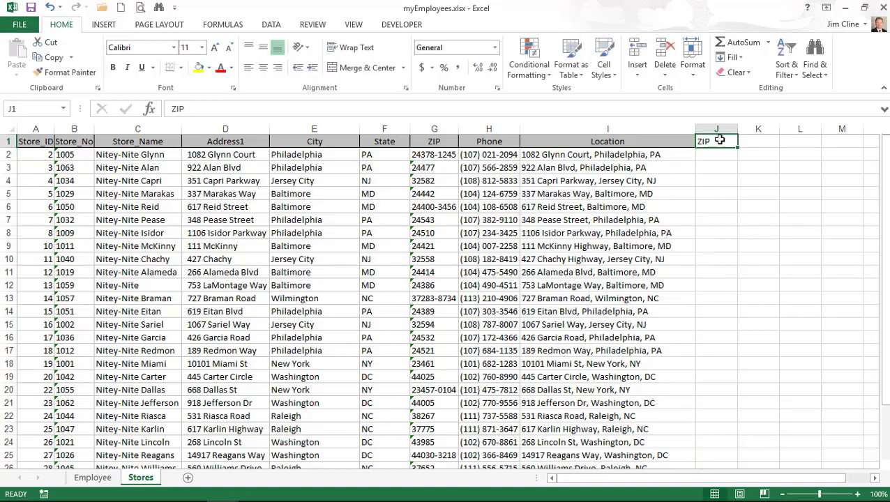
click(648, 140)
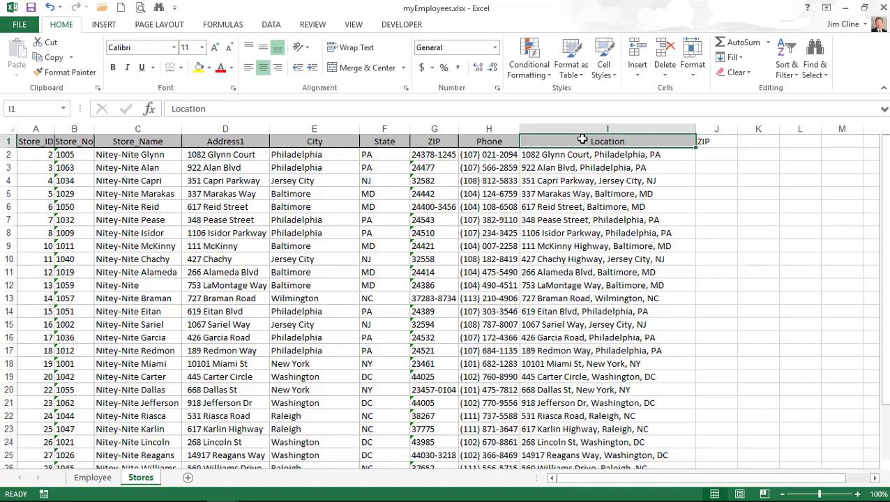
click(67, 72)
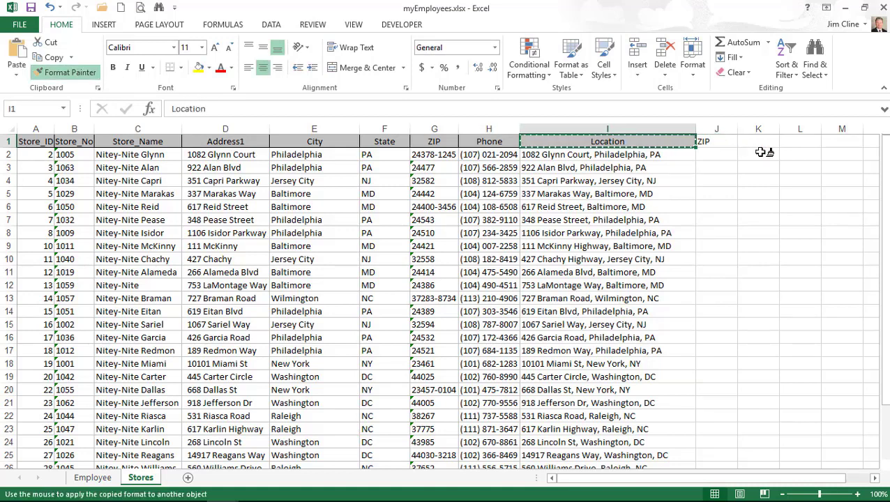
click(717, 142)
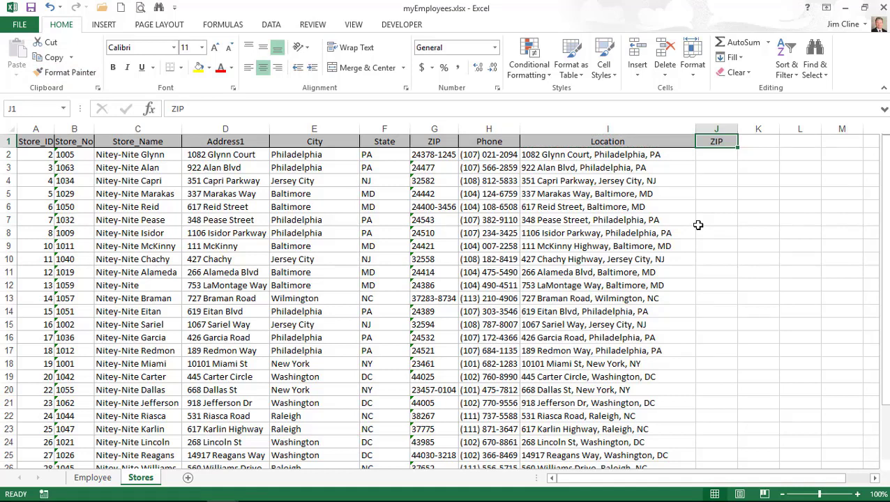
Step: Enter =LEFT(G2,5) in J2 to extract the first five characters of the store's ZIP code
click(712, 152)
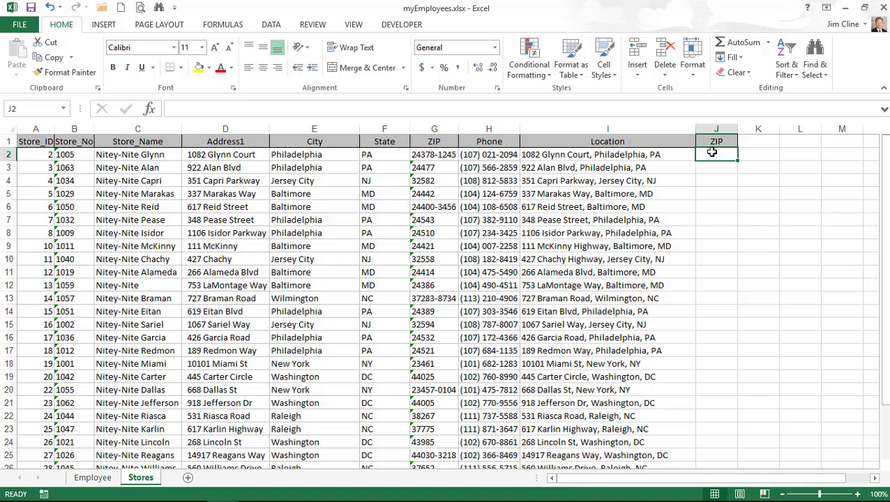
text(=)
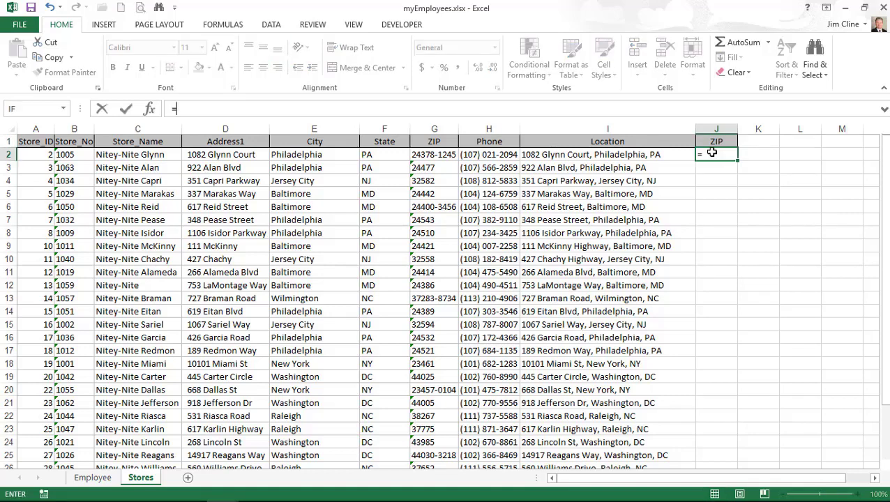
text(left()
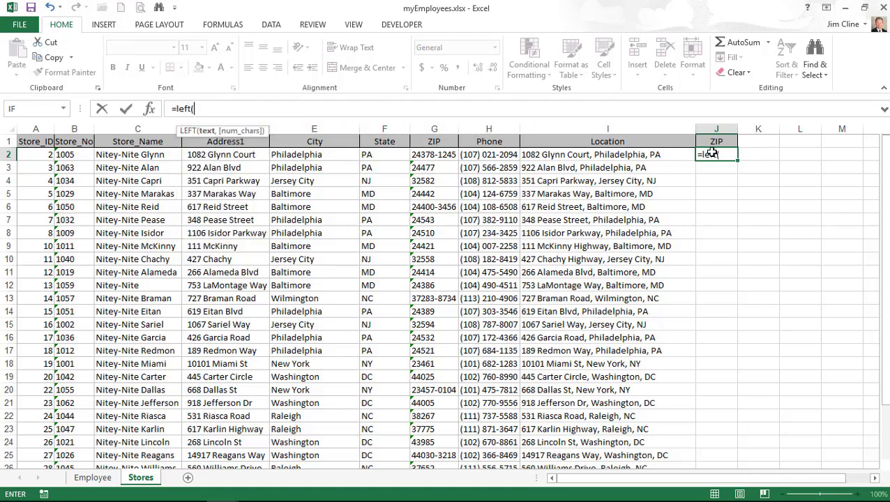
click(430, 156)
text(,5)
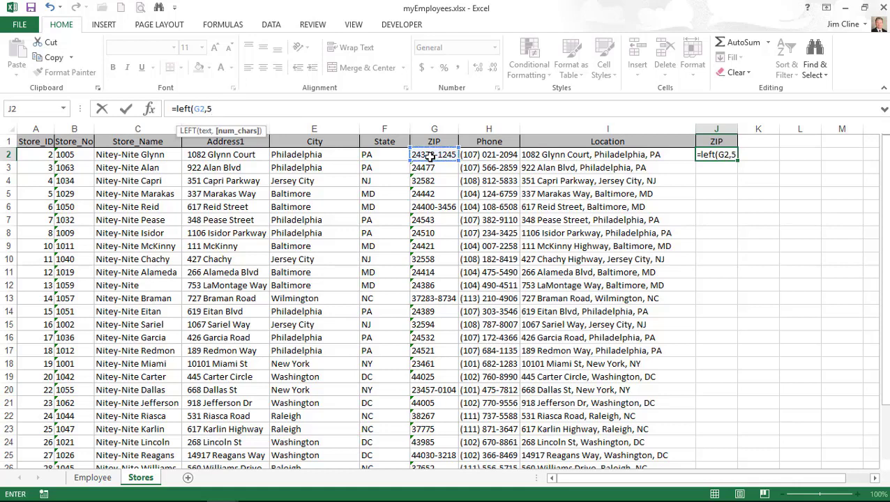
text())
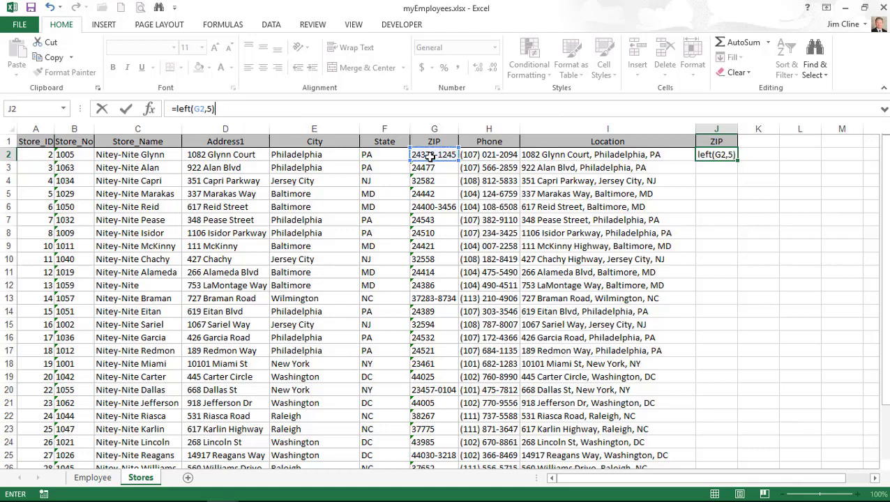
key(ctrl+Return)
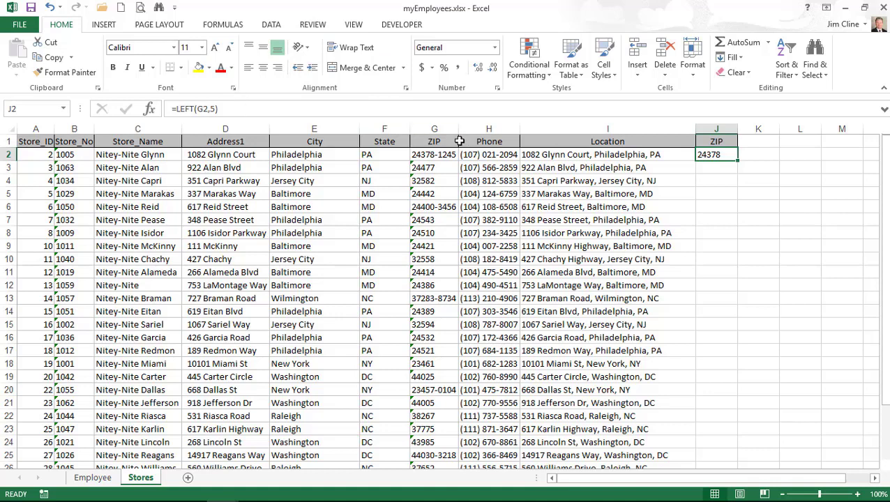
Step: Try wrapping J2's LEFT formula in the VALUE function and filling it down the ZIP column, and undo both changes
click(175, 110)
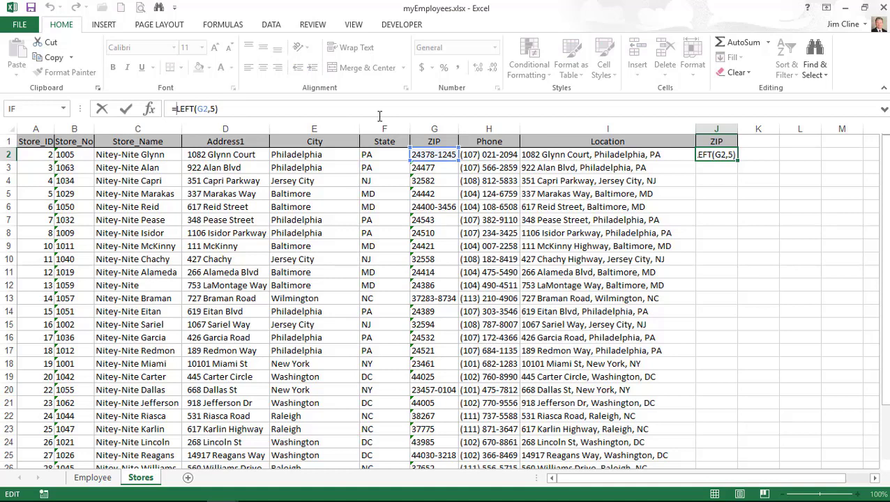
text(va)
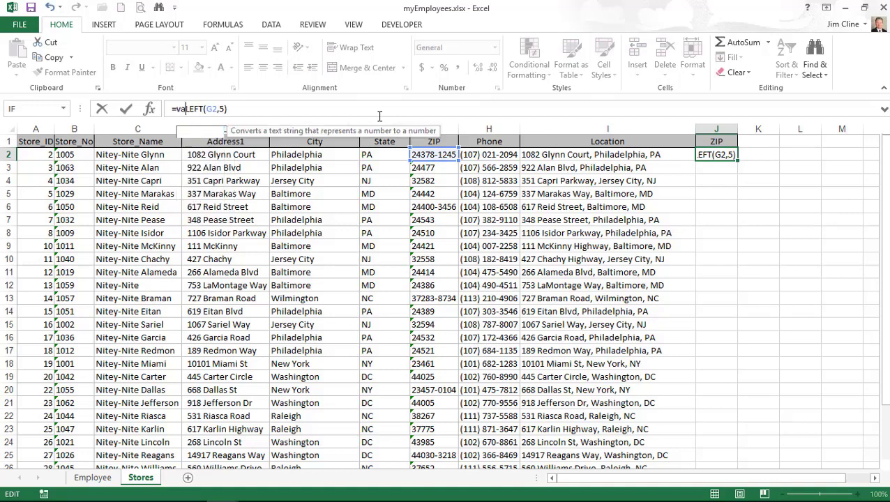
text(lue()
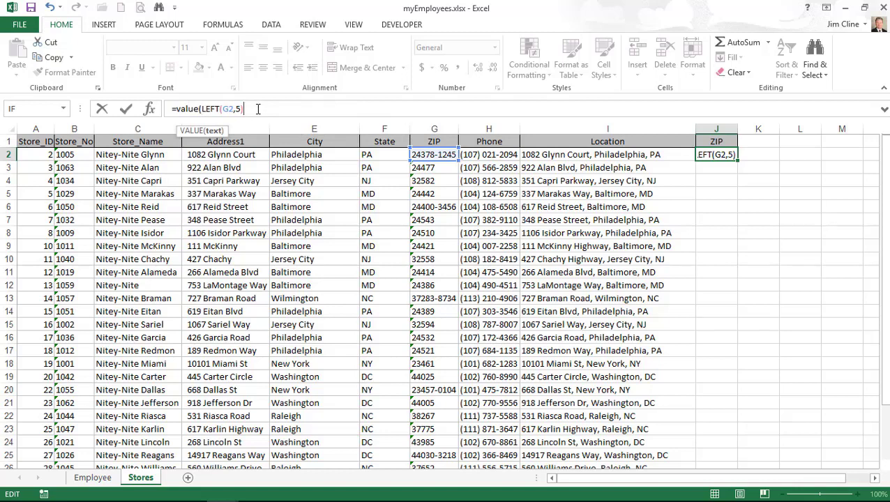
text())
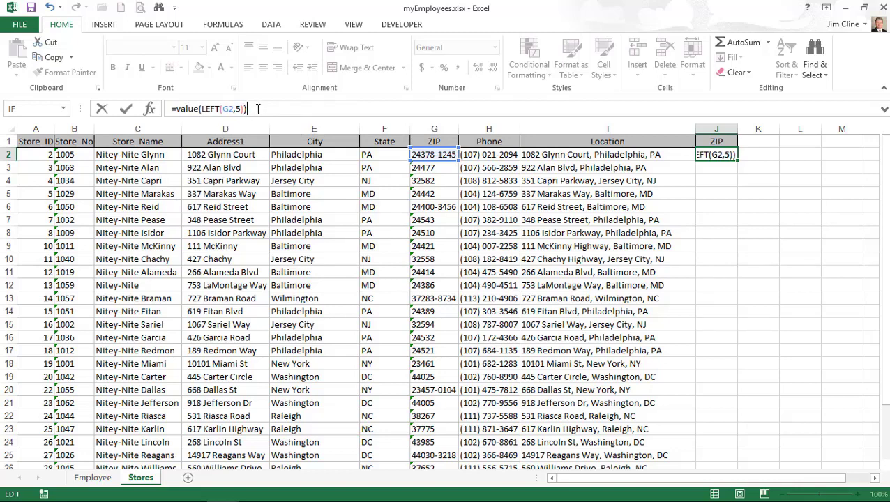
key(ctrl+Return)
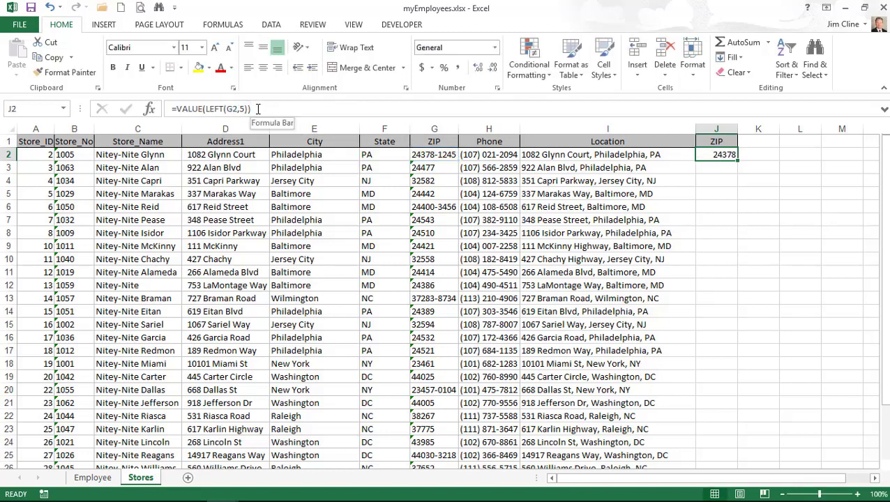
double_click(738, 160)
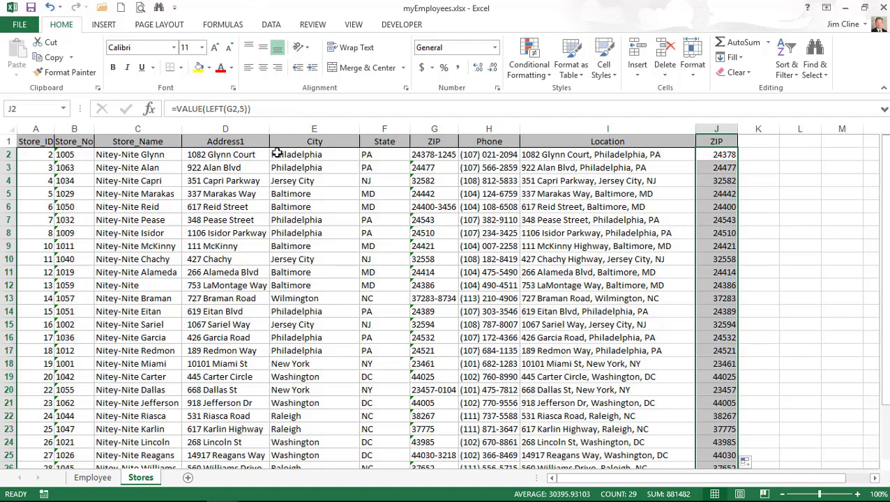
key(ctrl+z)
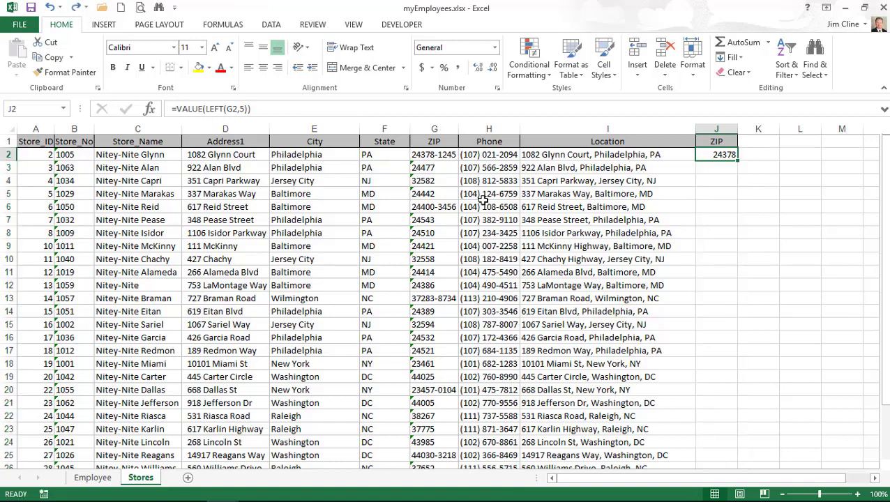
key(ctrl+z)
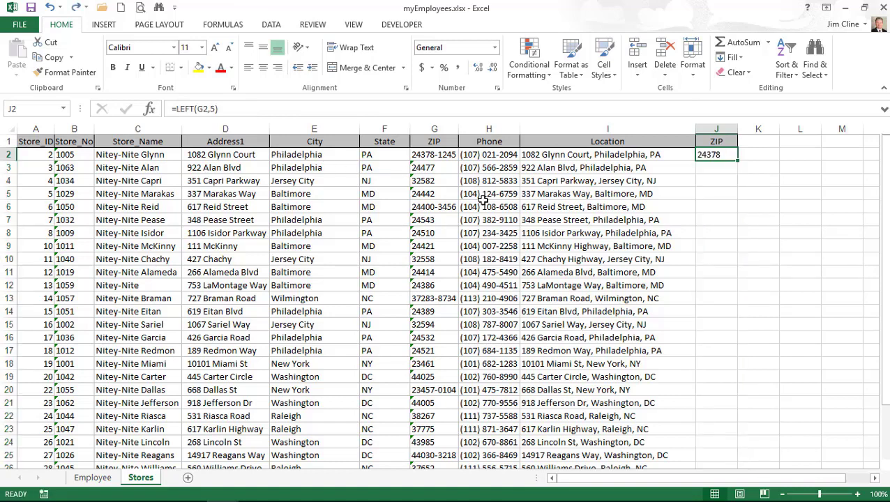
Step: Append +0 to J2's LEFT formula, fill it down the new ZIP column, and save the workbook
click(236, 110)
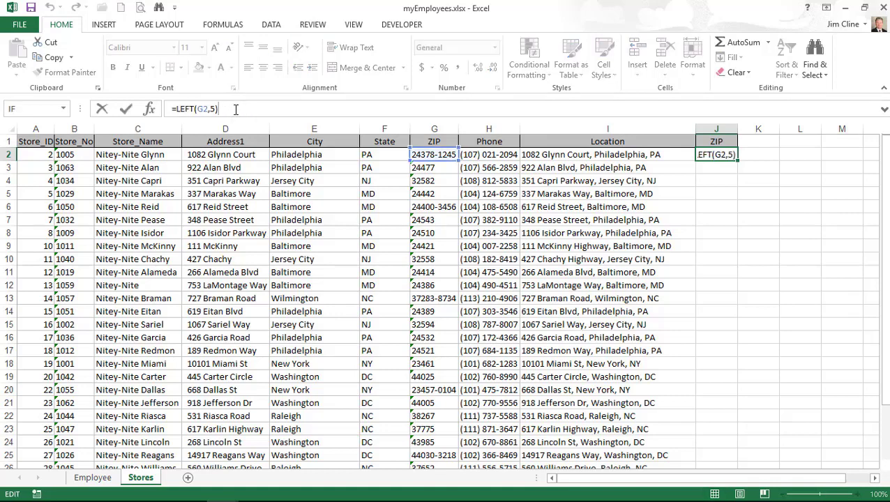
text(+)
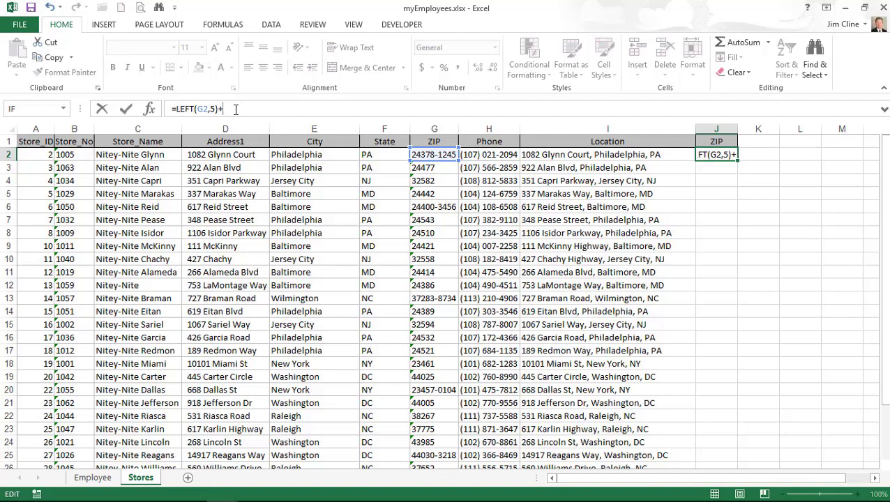
text(0)
key(ctrl+Return)
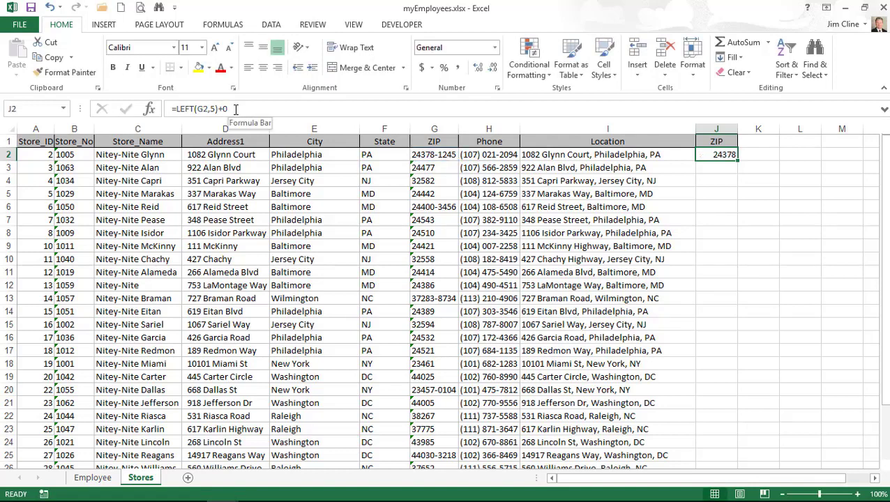
double_click(736, 162)
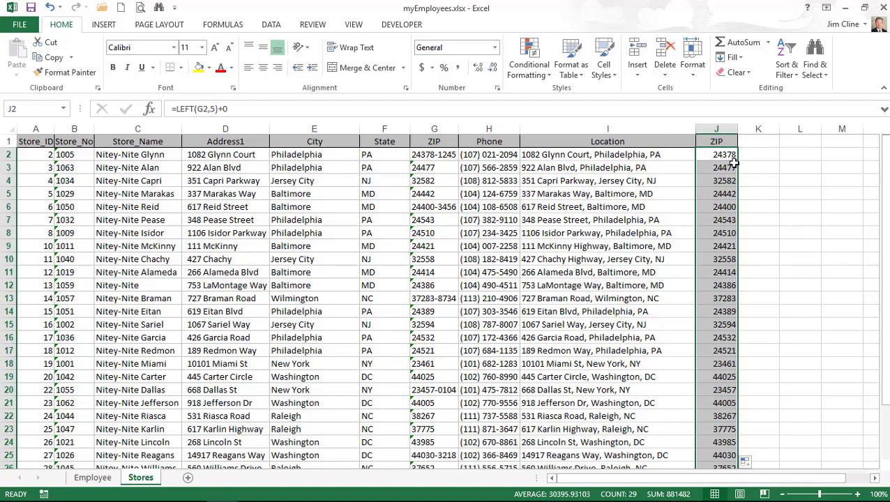
click(31, 8)
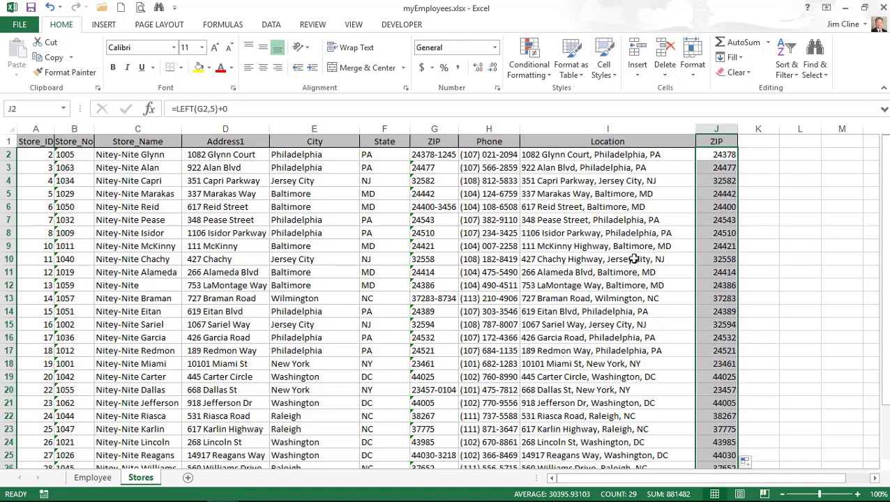
click(760, 155)
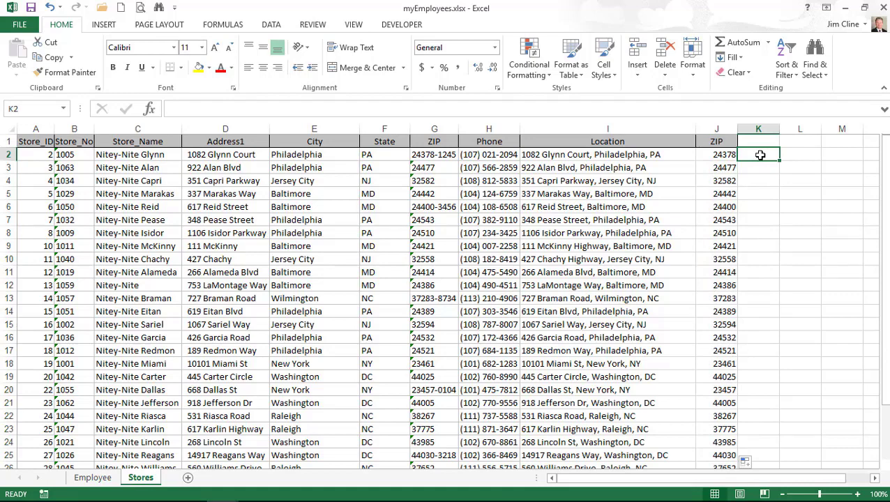
click(875, 479)
click(875, 478)
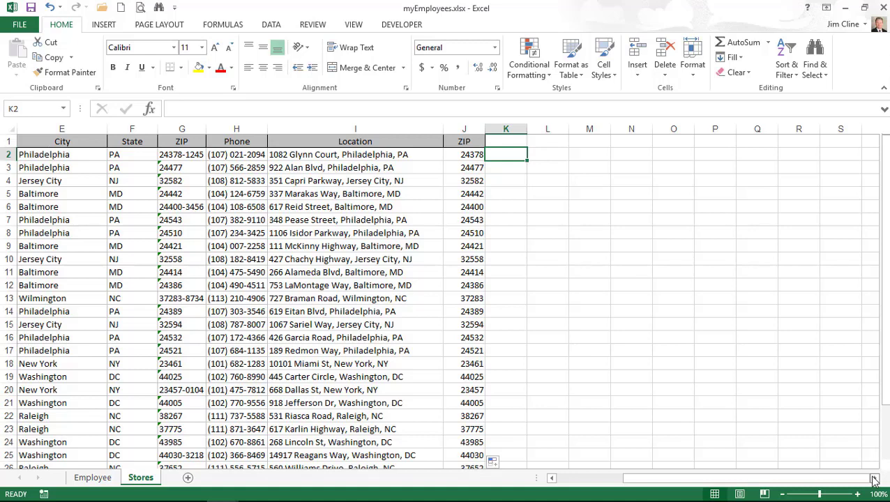
text(1082)
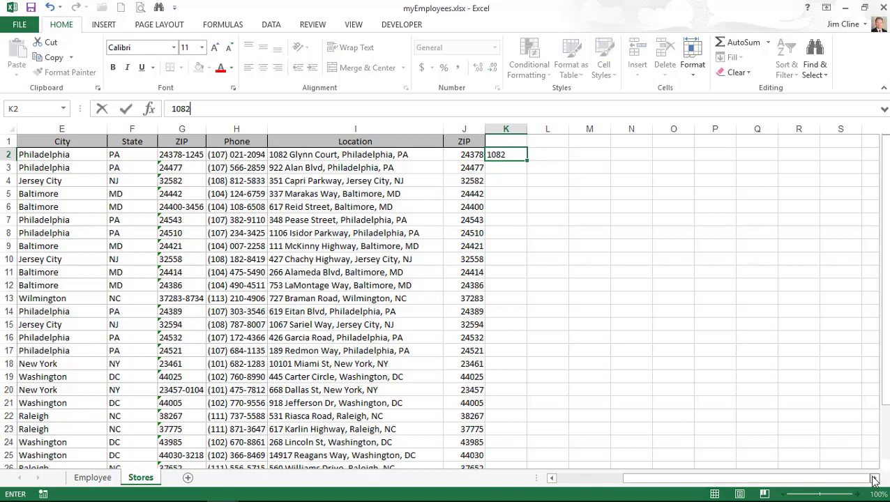
text( Glynn)
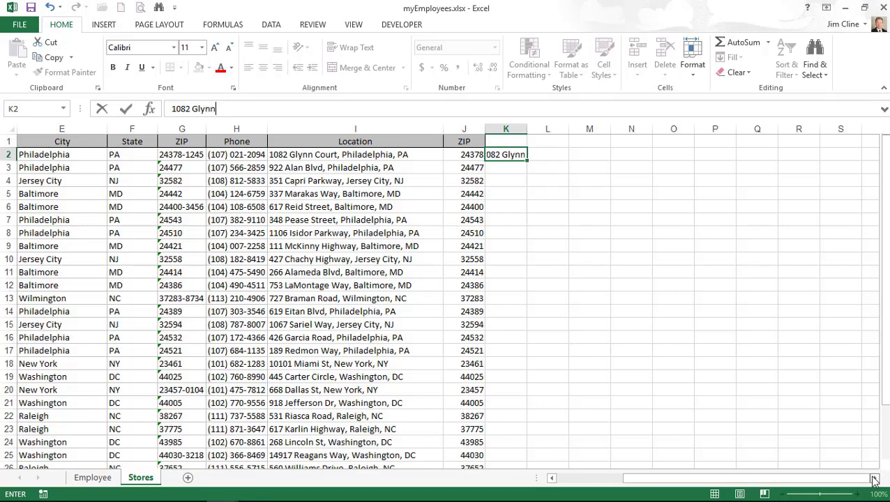
text( Cour)
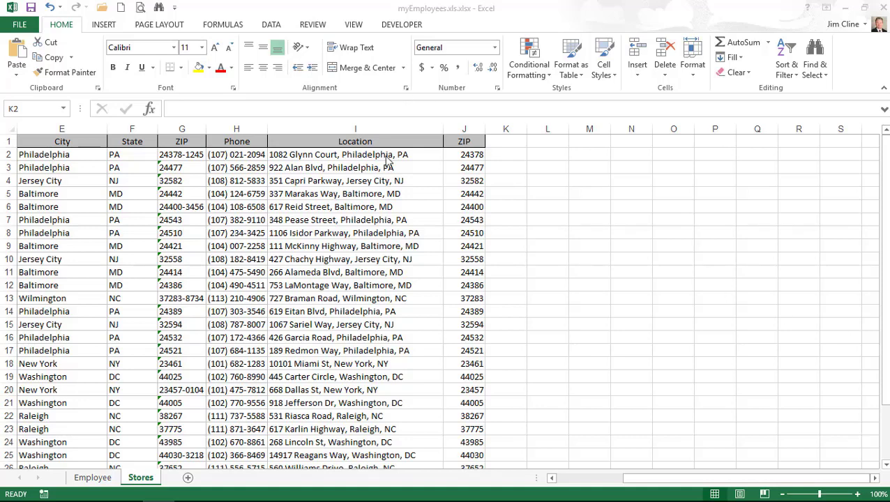
Step: Enter the first store's full address in K2, combining its Location text and five-digit ZIP with a comma and space between them
click(506, 154)
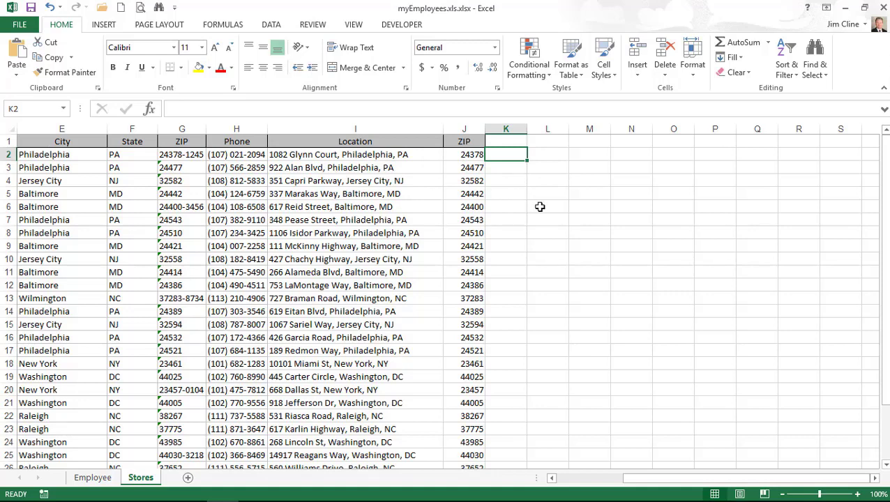
text(1082)
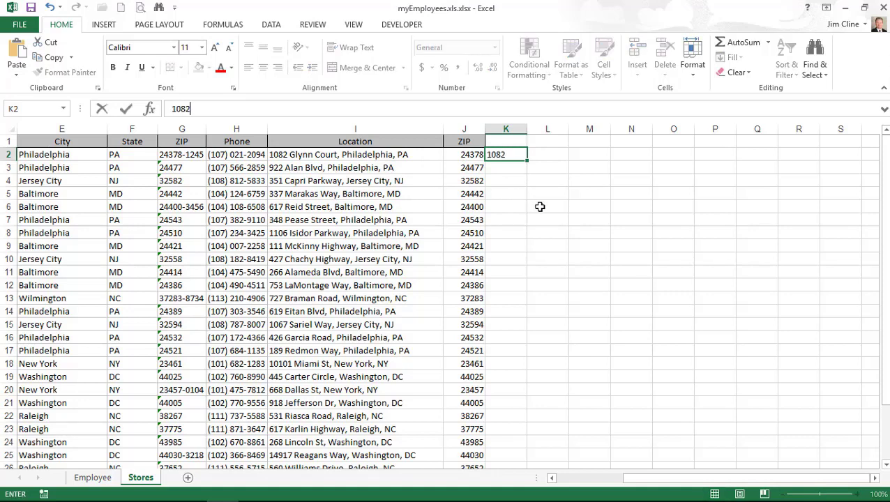
text( Glynn )
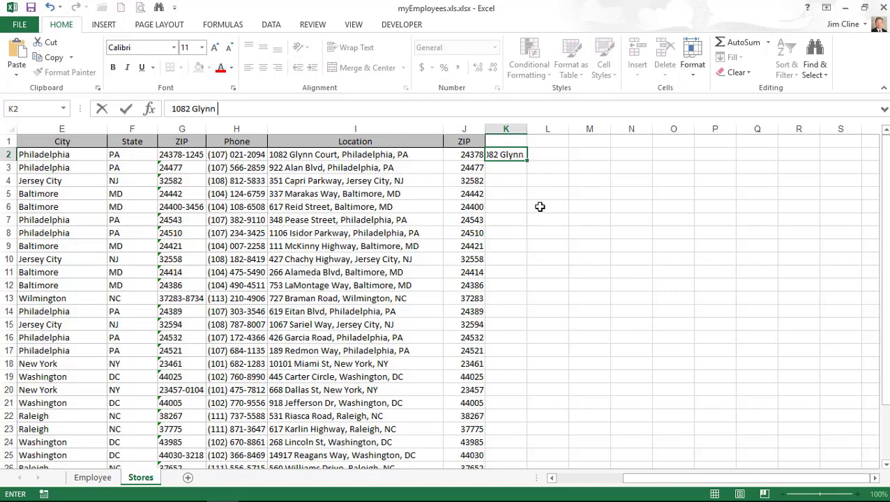
text(Court, Phil)
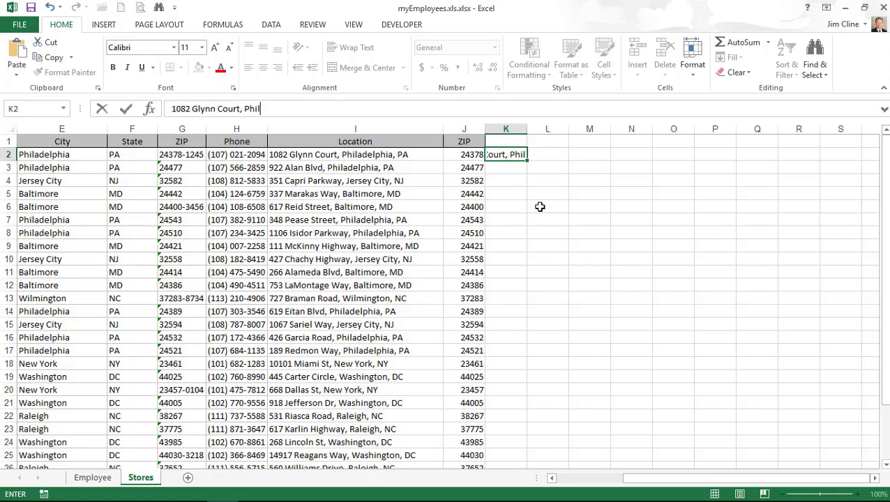
text(adelp)
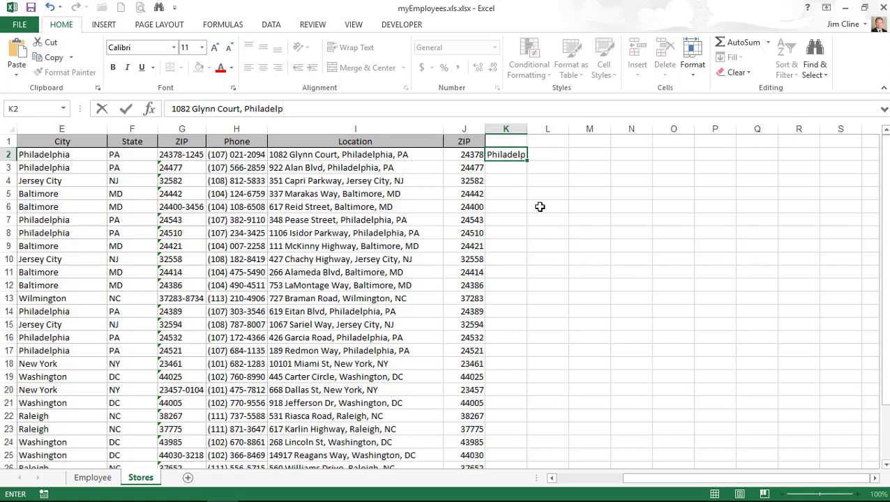
text(hia, PA)
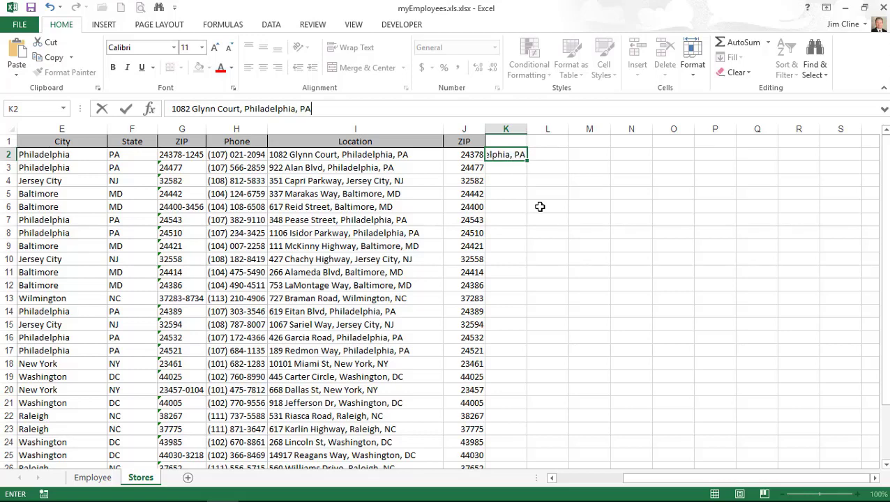
text(, 24378)
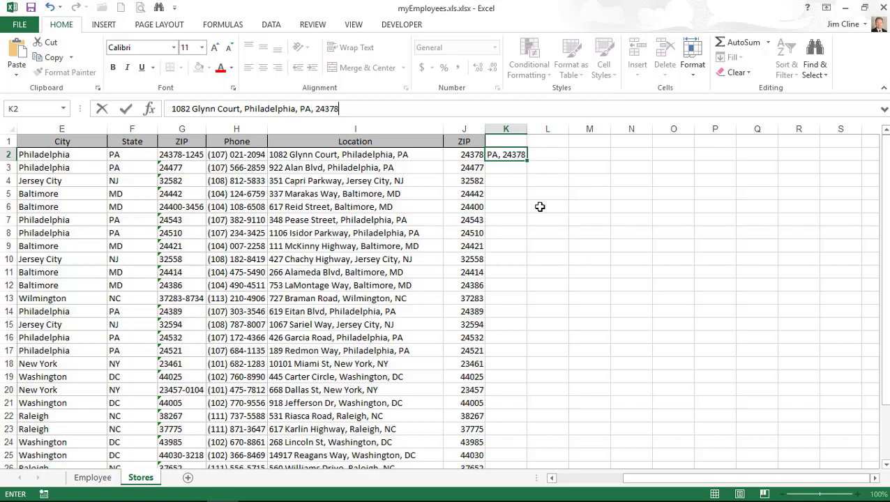
key(ctrl+Return)
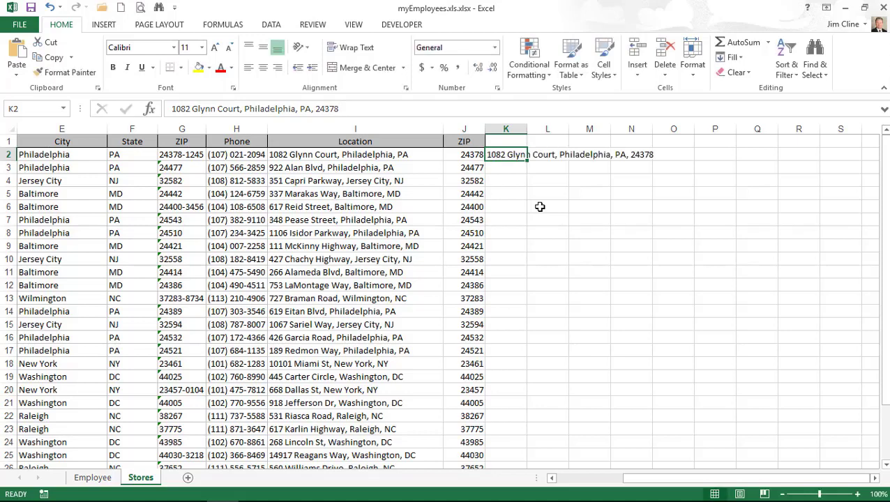
key(Down)
text(922)
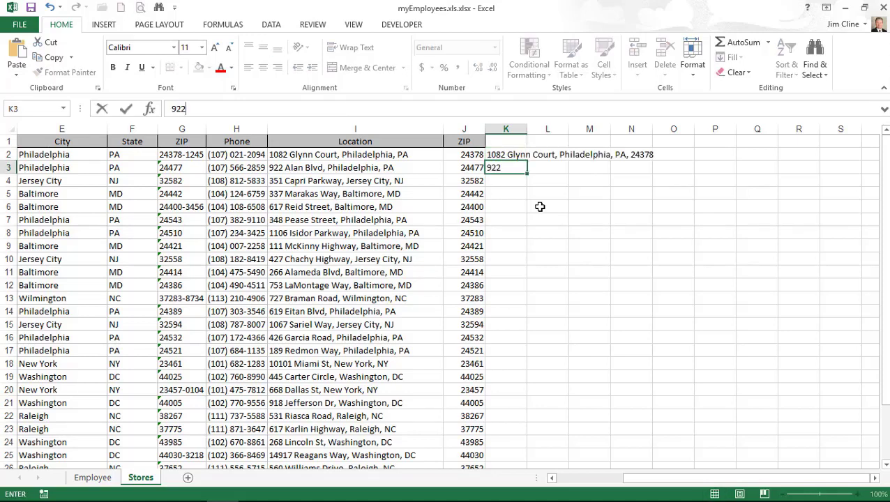
key(Escape)
key(Up)
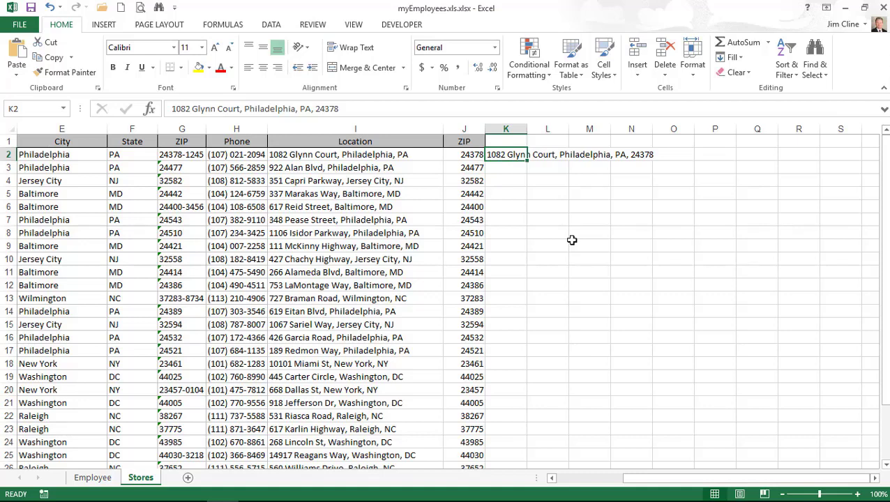
Step: Begin K3 with the second store's street number and accept the Flash Fill suggestion to complete the combined addresses down column K
key(Down)
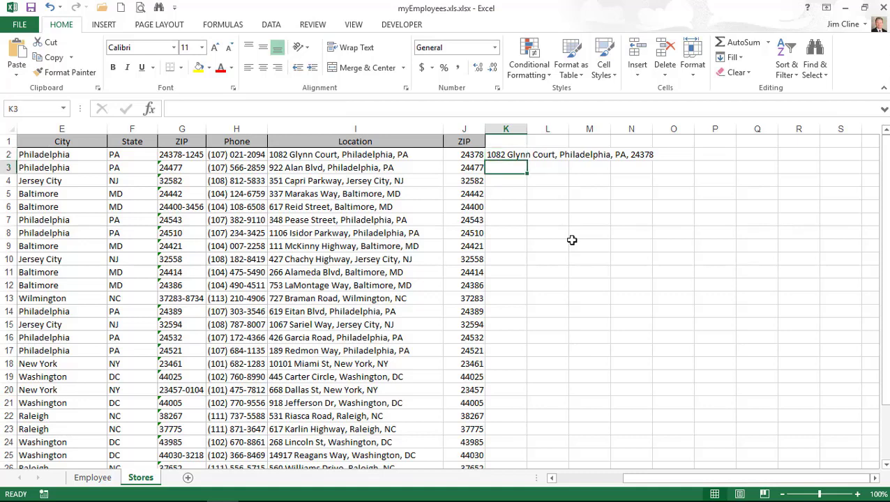
text(922)
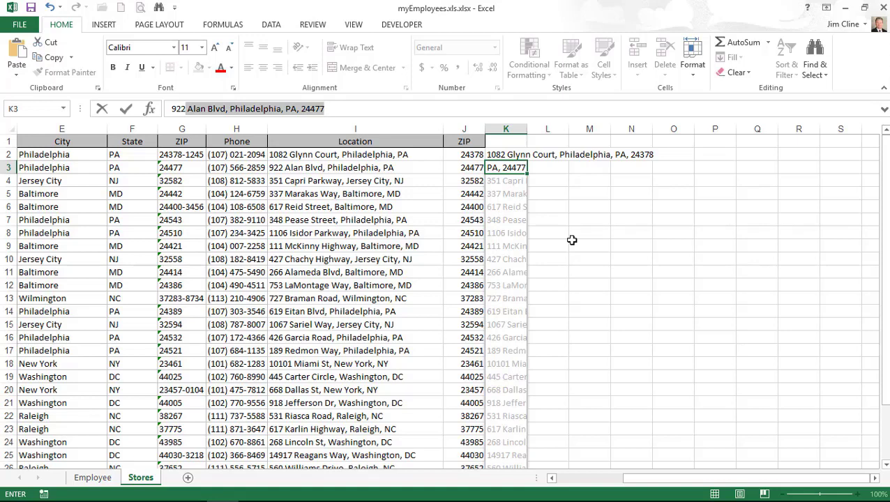
key(Return)
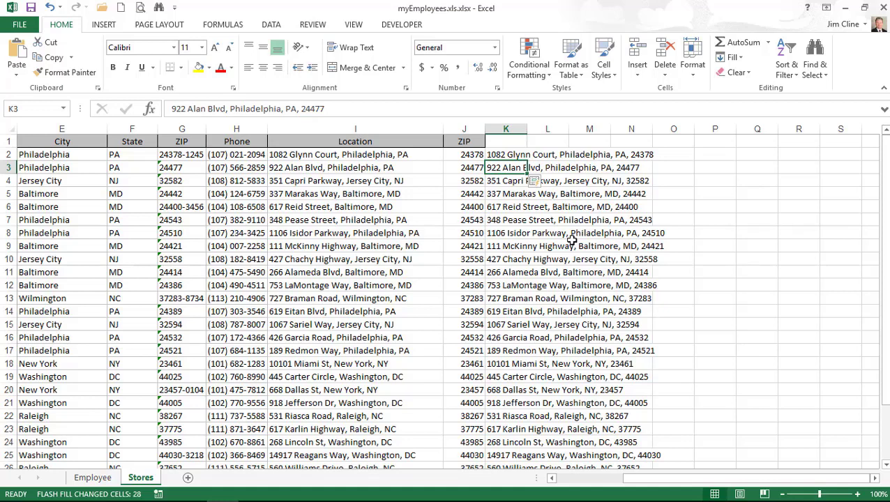
key(Escape)
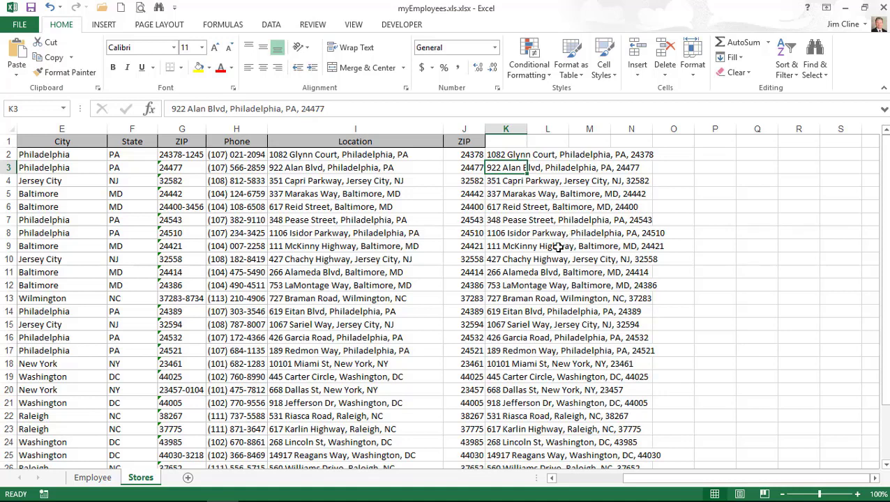
Step: Close the myEmployees workbook
click(501, 247)
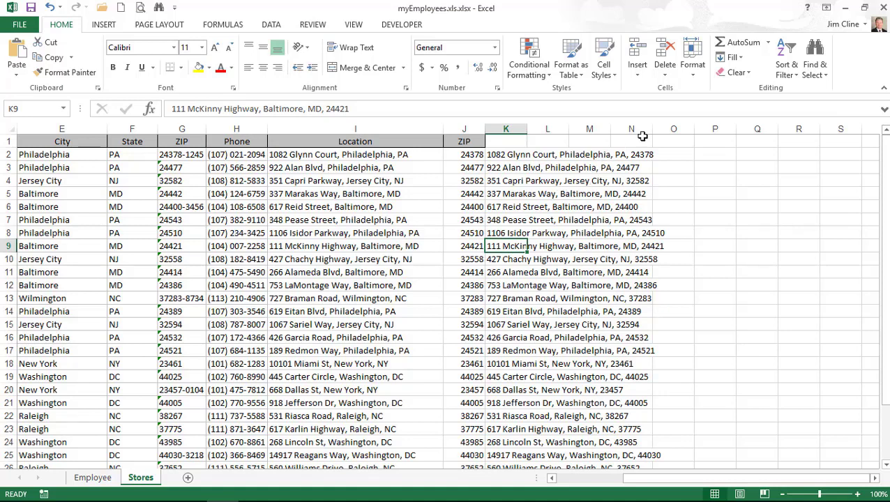
click(885, 9)
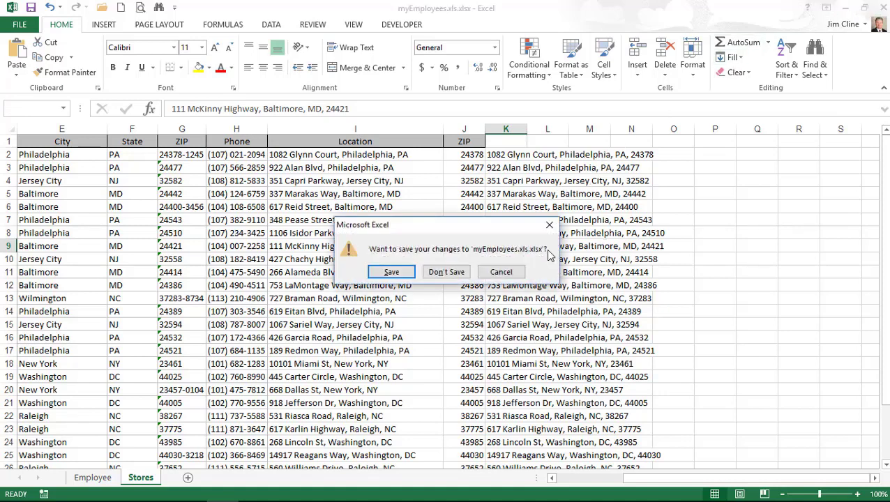